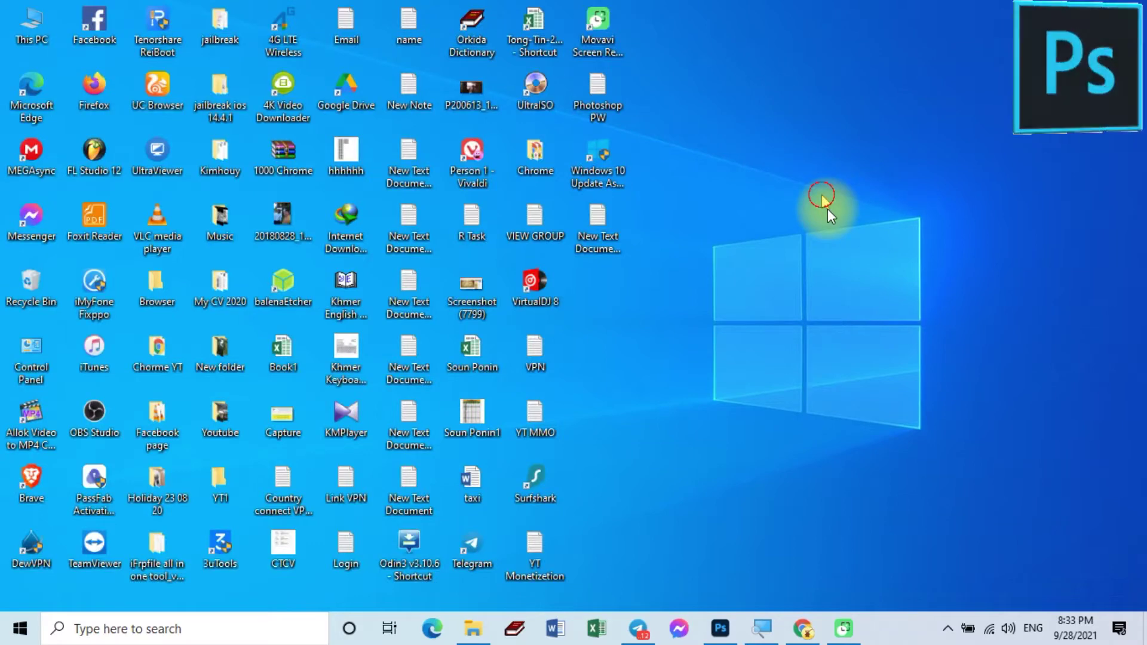
# - Switch to Telegram and send the photographer sticker with the camera and tripod to the open chat
pyautogui.click(637, 628)
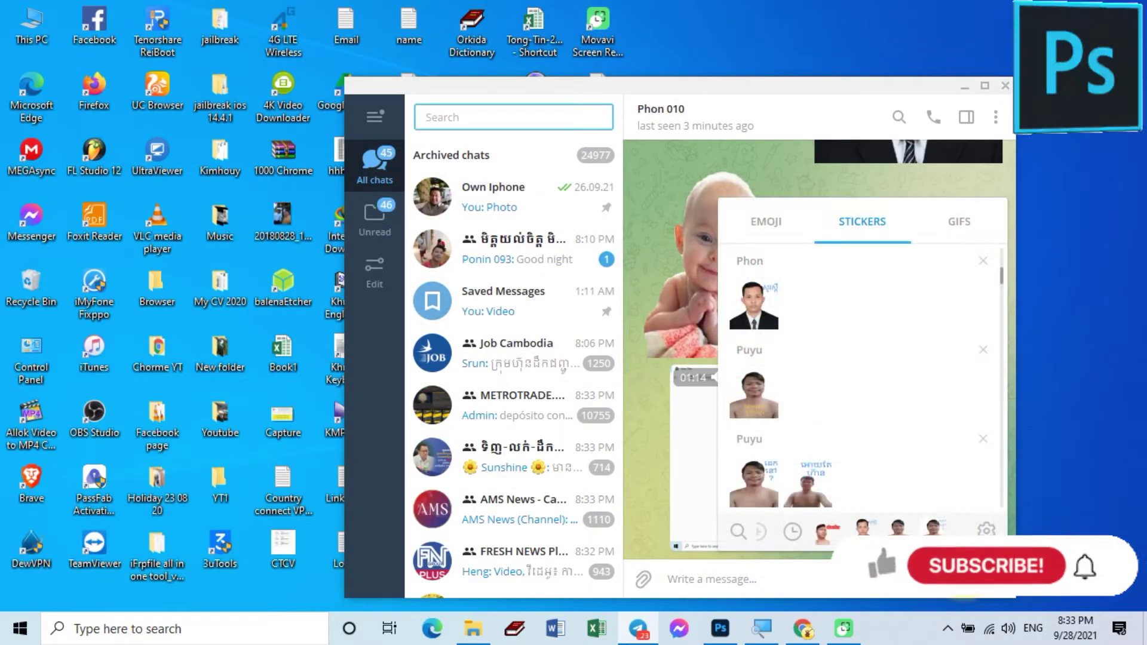
pyautogui.click(958, 579)
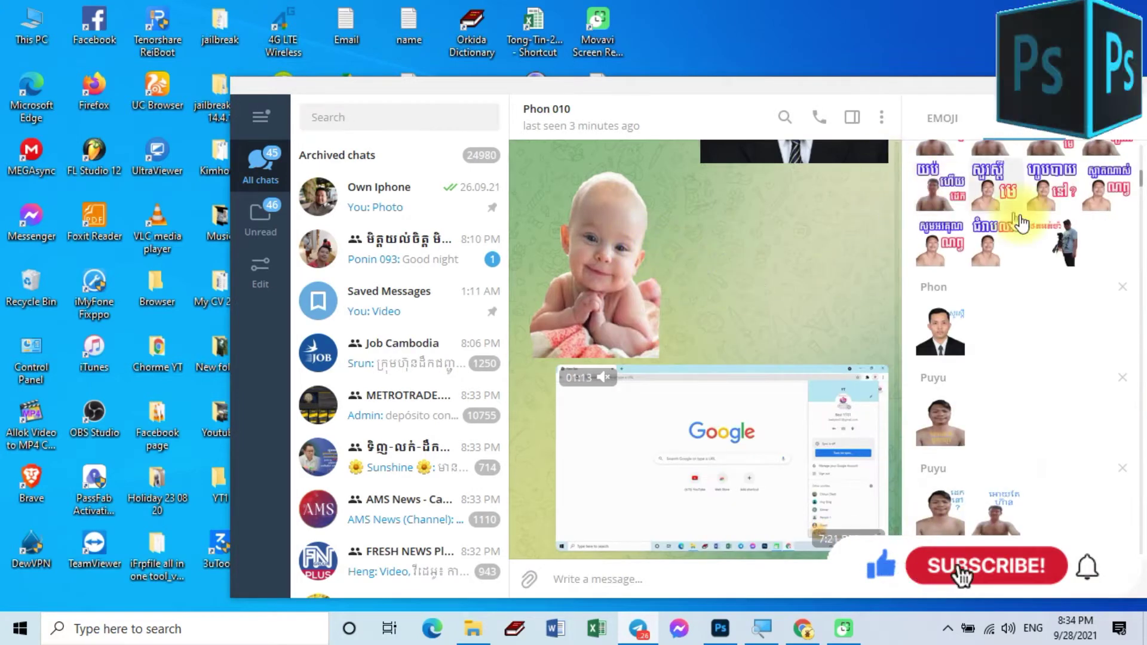
pyautogui.scroll(5, 1021, 222)
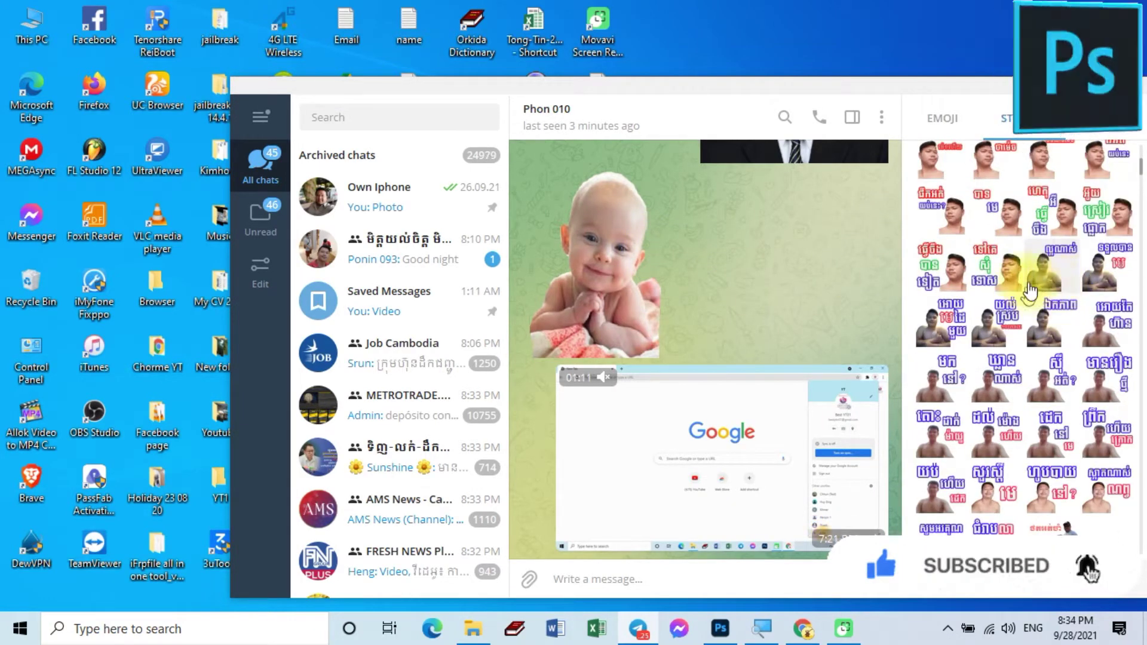
pyautogui.scroll(2, 1040, 308)
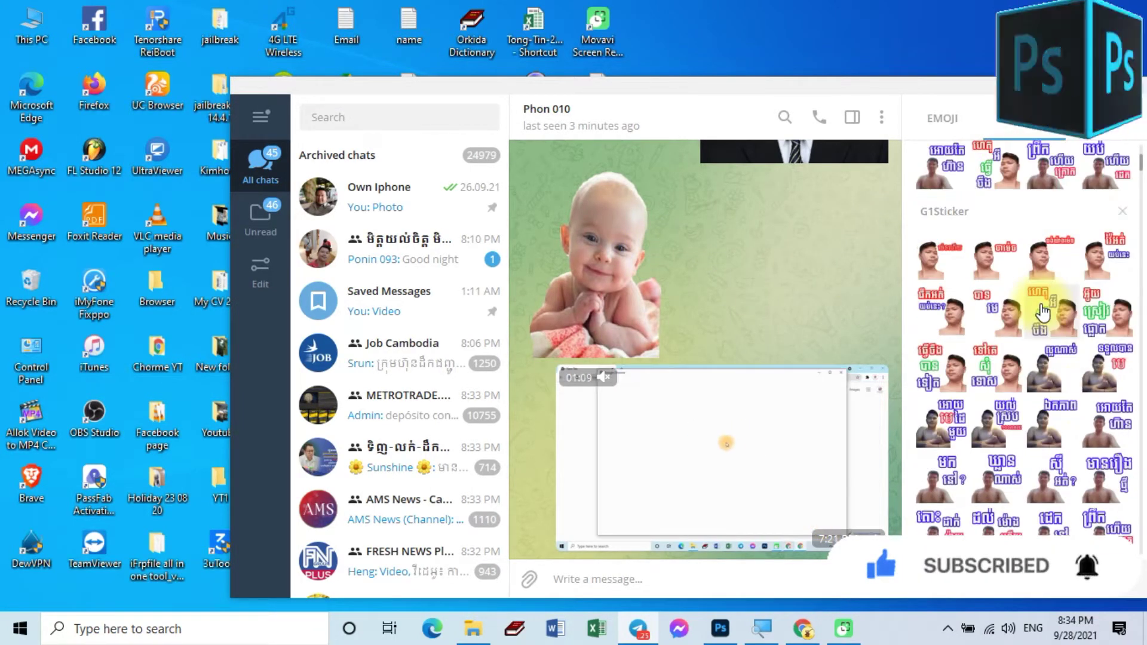
pyautogui.scroll(2, 1052, 299)
pyautogui.scroll(-2, 1054, 293)
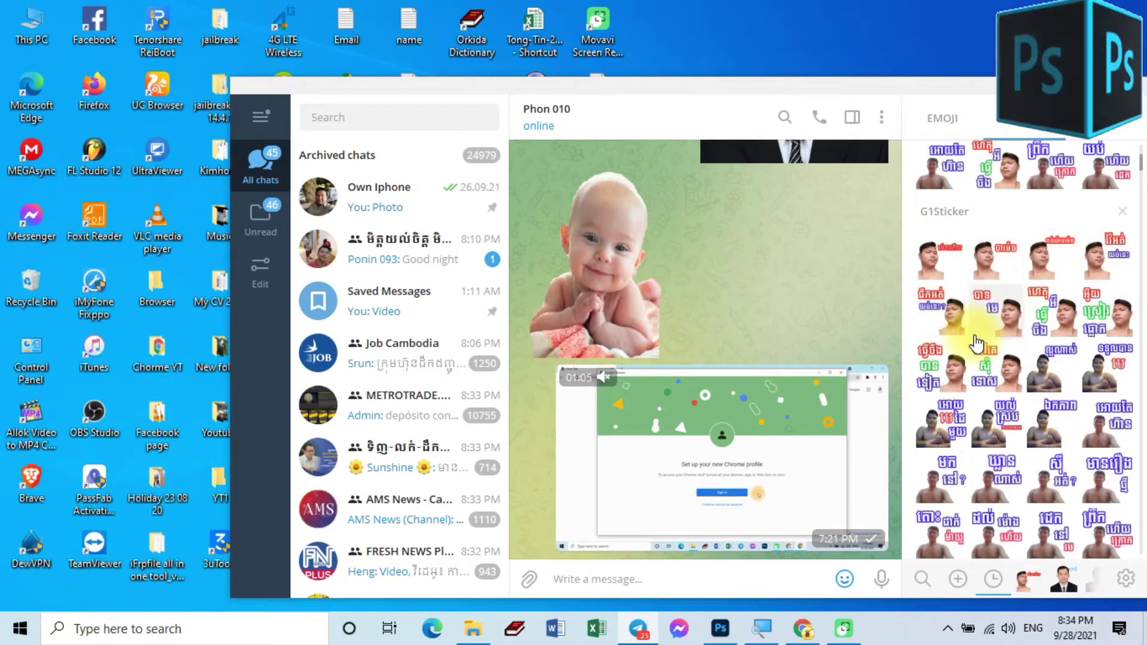
pyautogui.scroll(-5, 1057, 382)
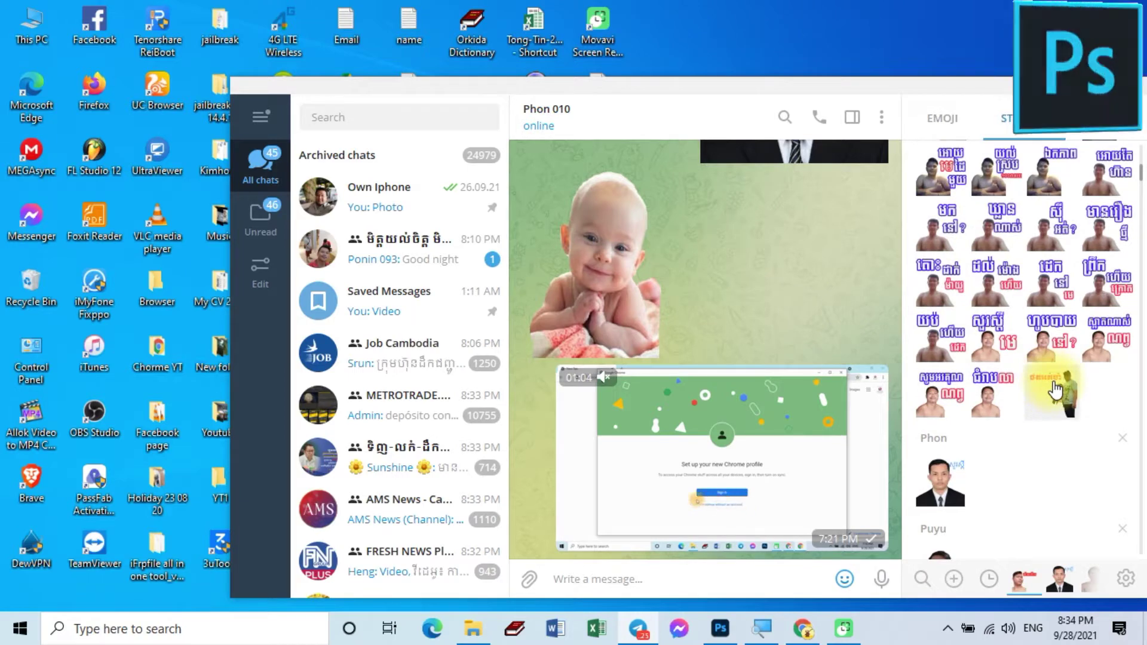
pyautogui.click(1054, 389)
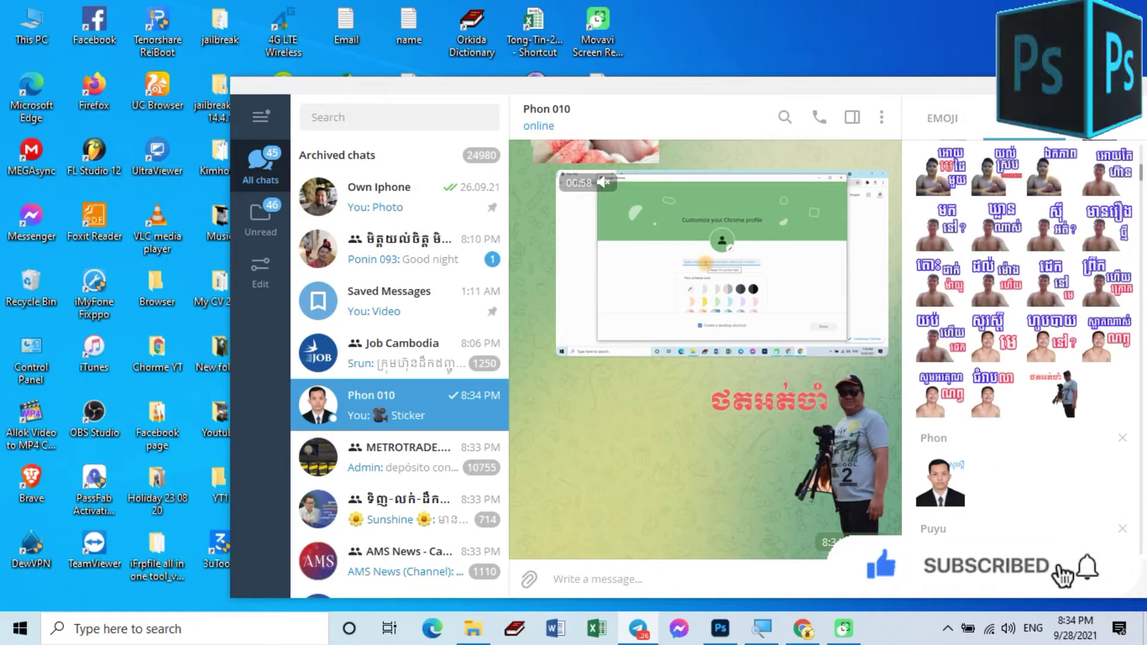
pyautogui.click(1078, 85)
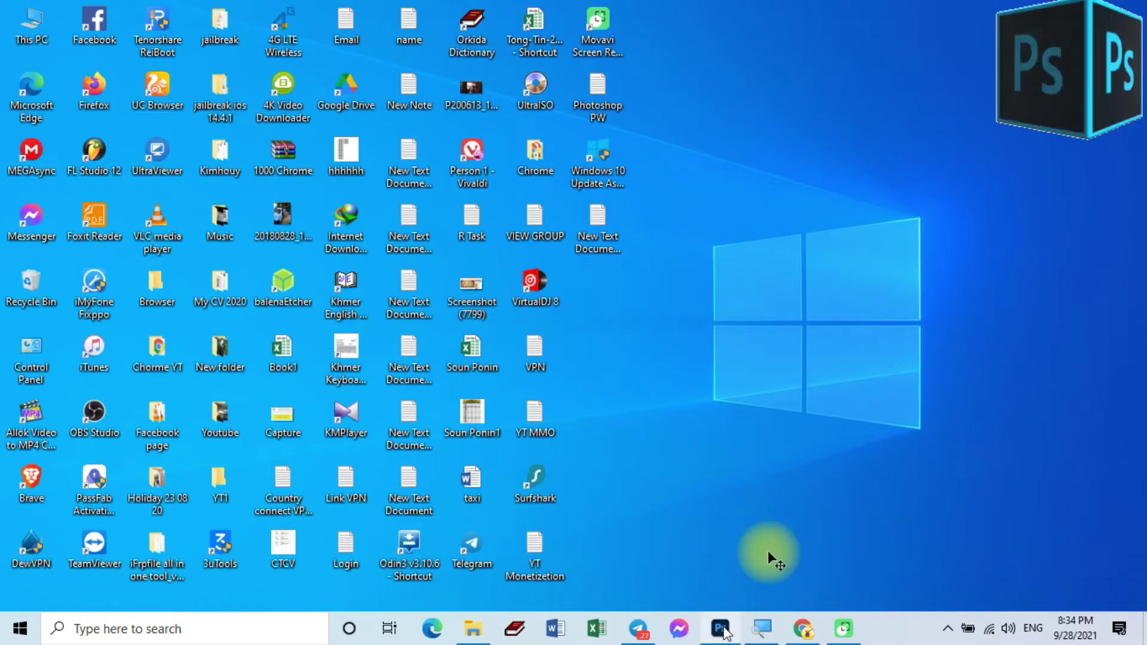
# - Switch to Photoshop and start a new document named "Test Sticker Telegram"
pyautogui.click(721, 628)
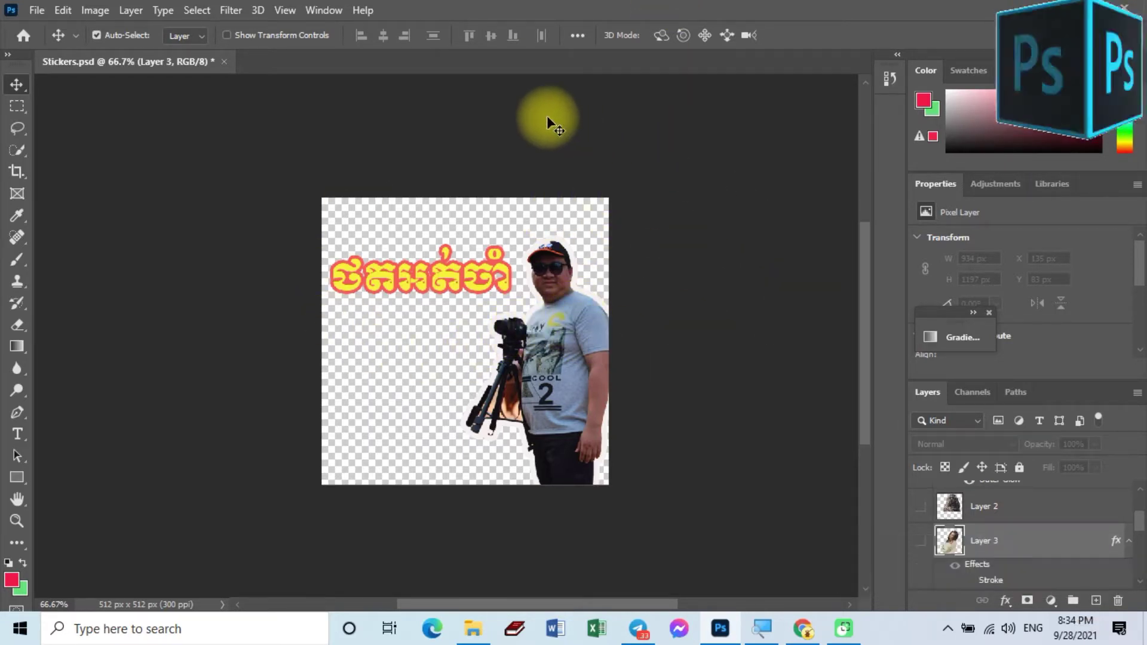
pyautogui.click(36, 10)
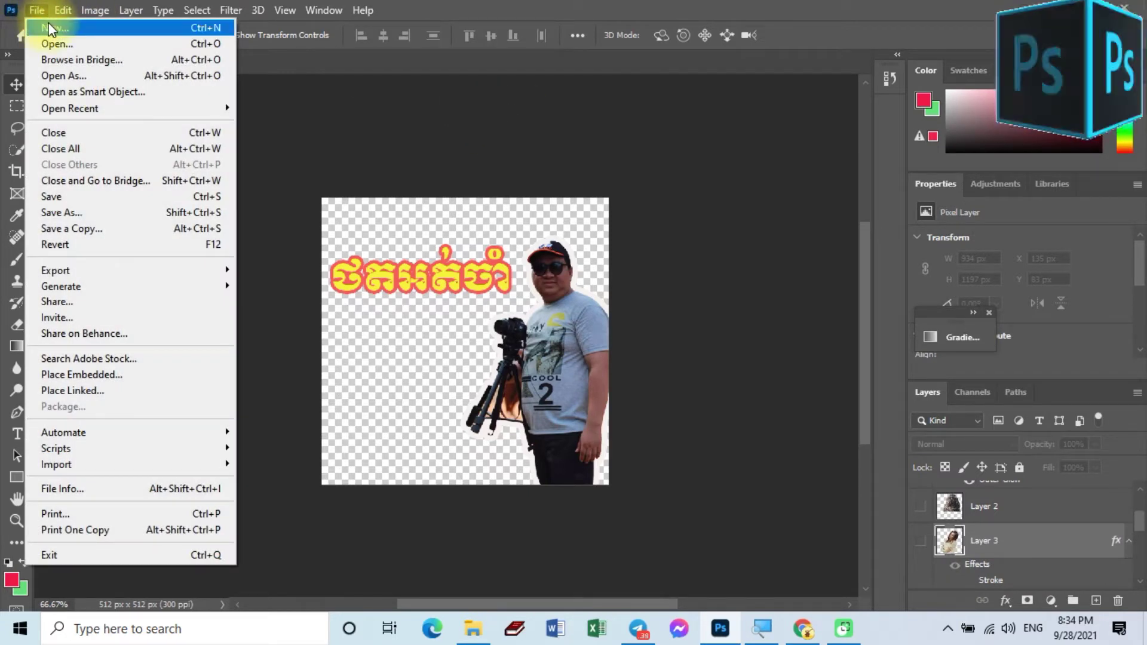
pyautogui.click(48, 23)
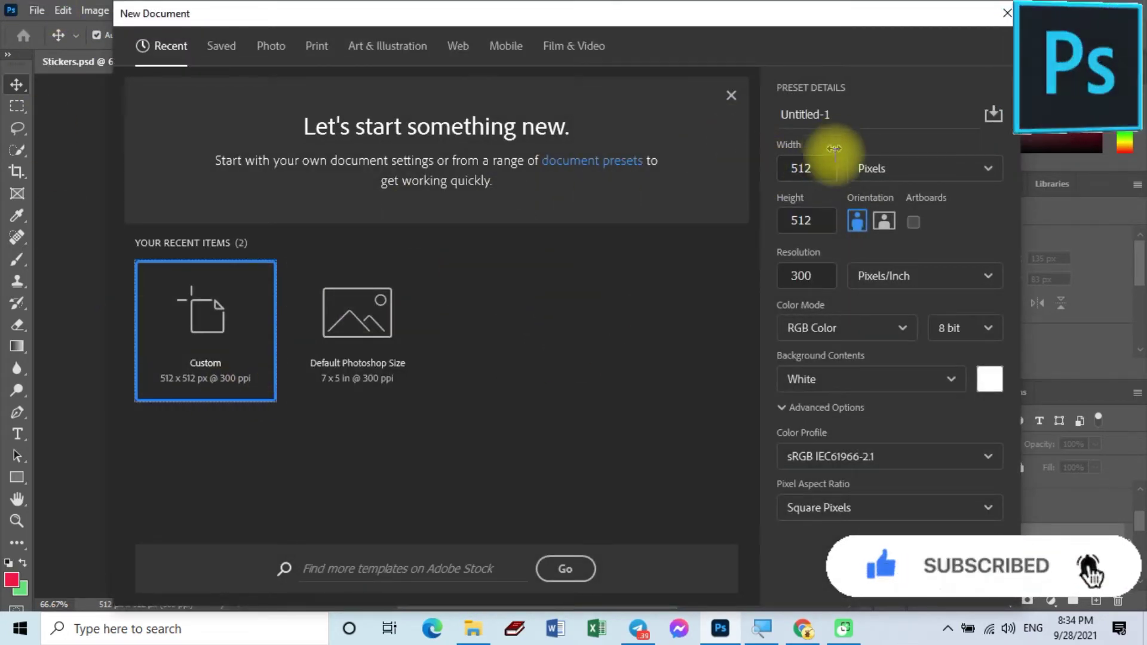
pyautogui.click(846, 114)
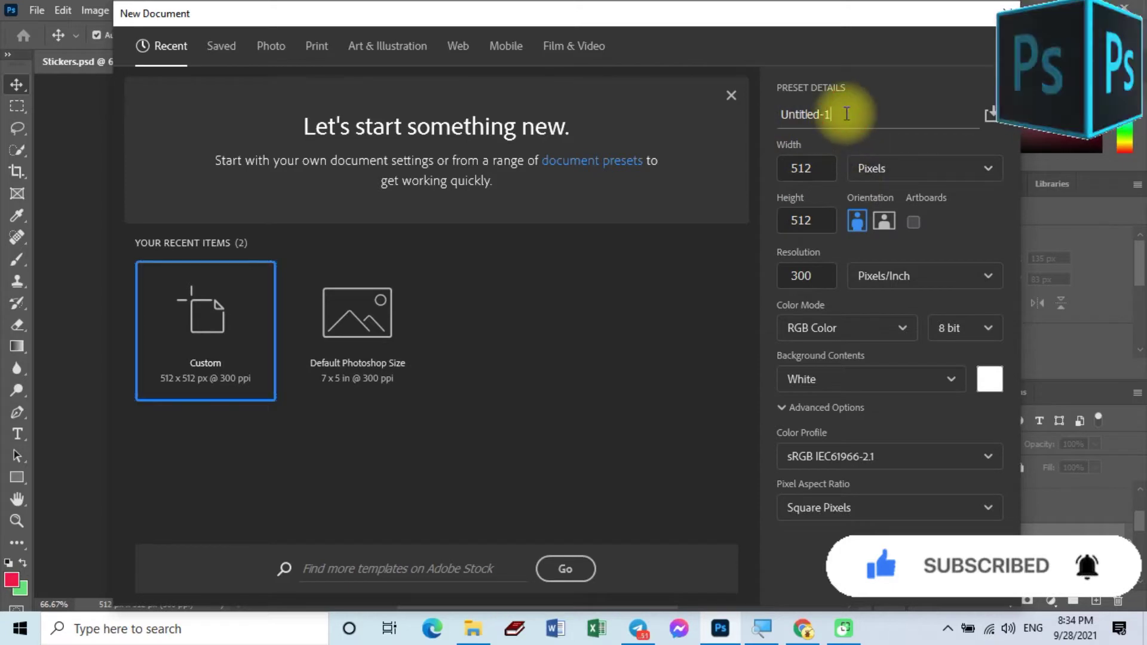
pyautogui.moveTo(847, 113); pyautogui.dragTo(764, 120)
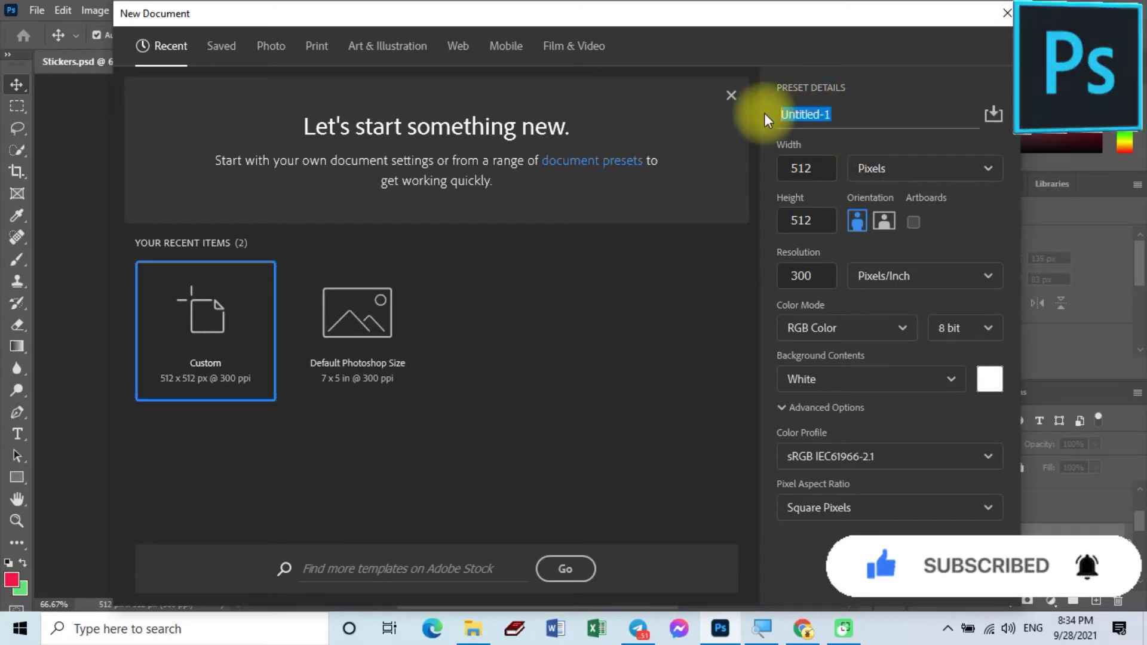
pyautogui.write('Test')
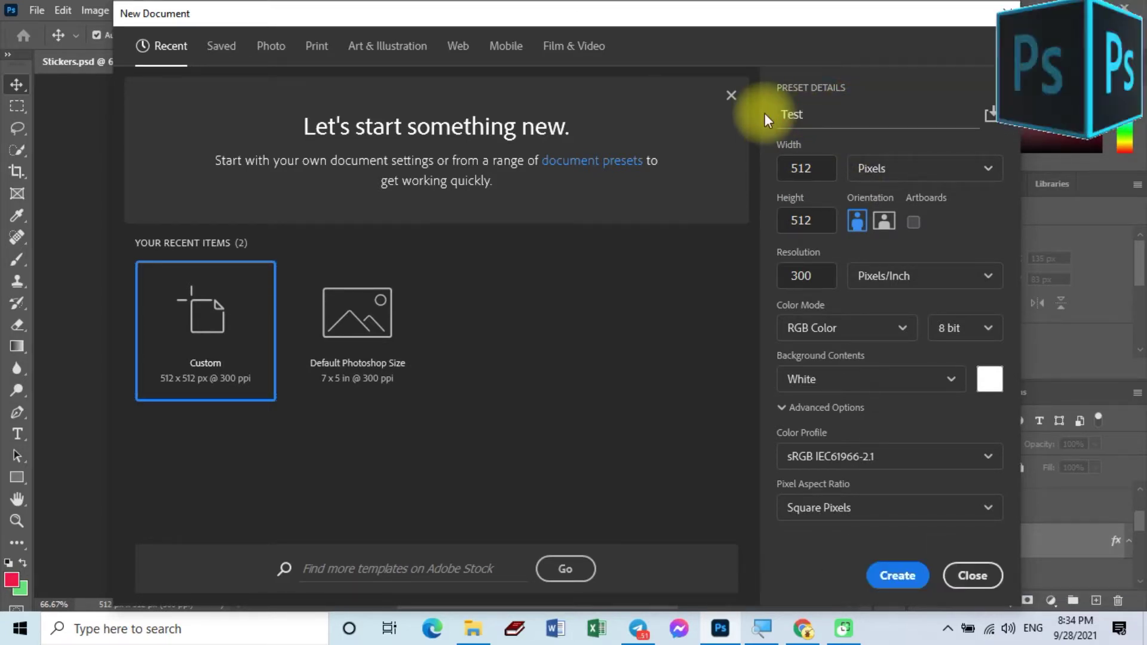
pyautogui.write(' St')
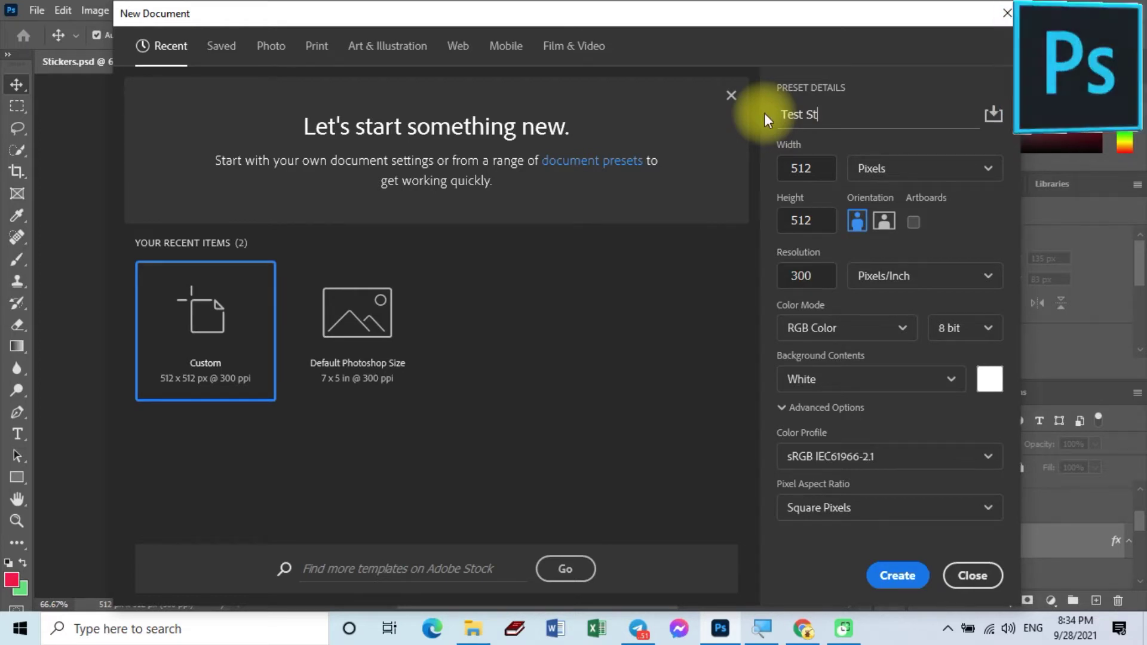
pyautogui.write('k')
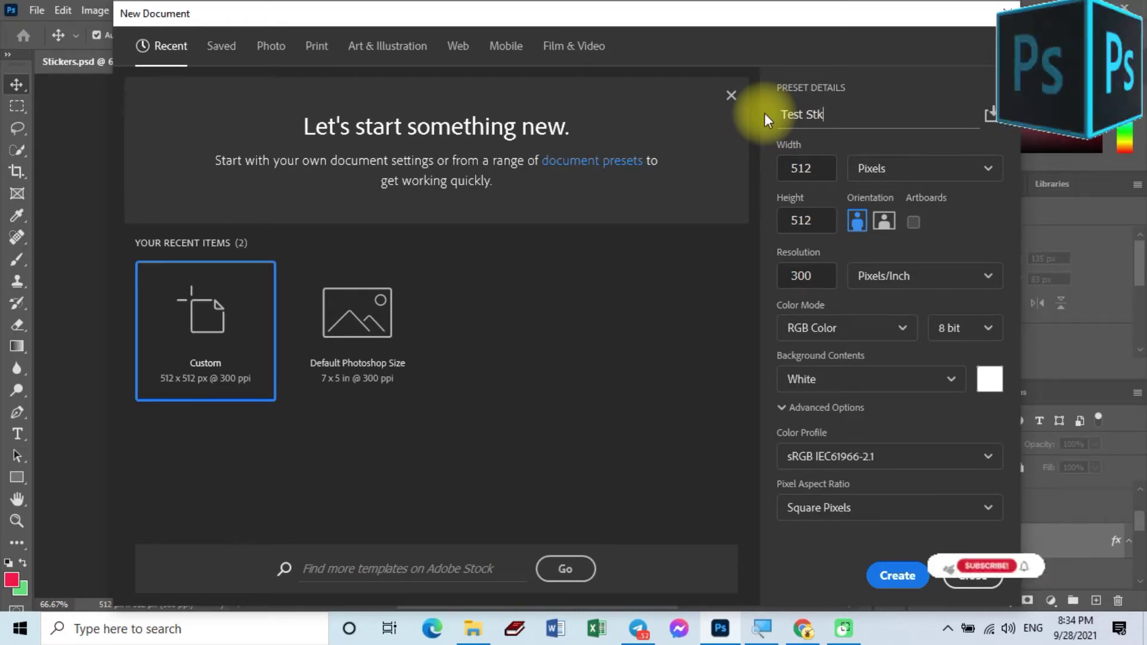
pyautogui.press('BackSpace')
pyautogui.write('c')
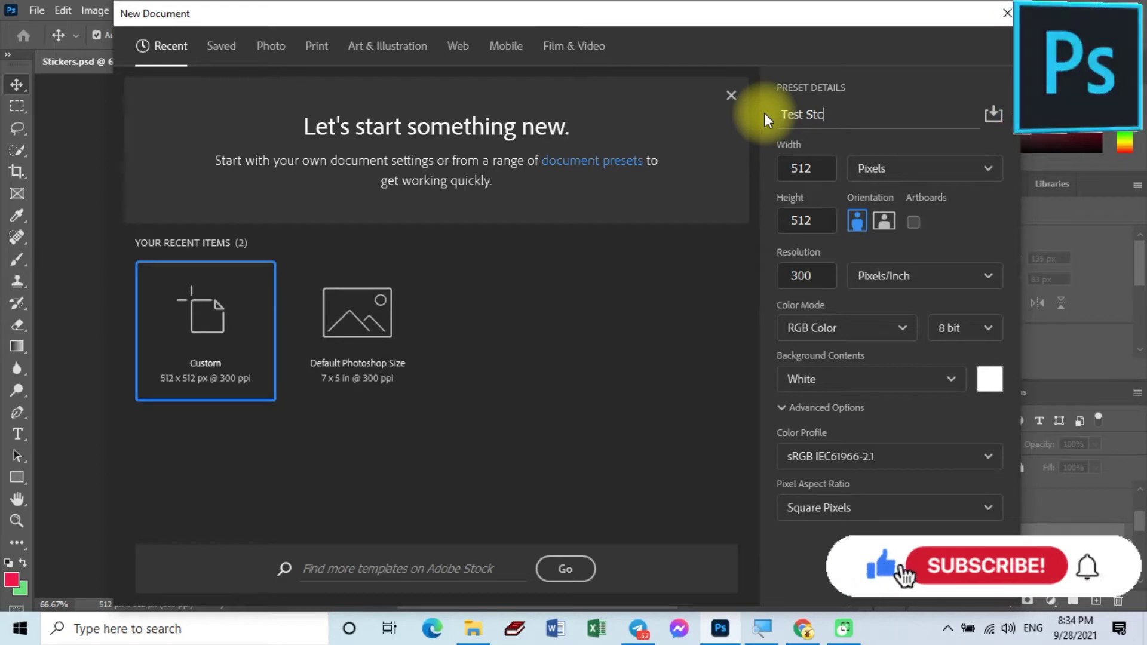
pyautogui.write('k')
pyautogui.press('BackSpace')
pyautogui.press('BackSpace')
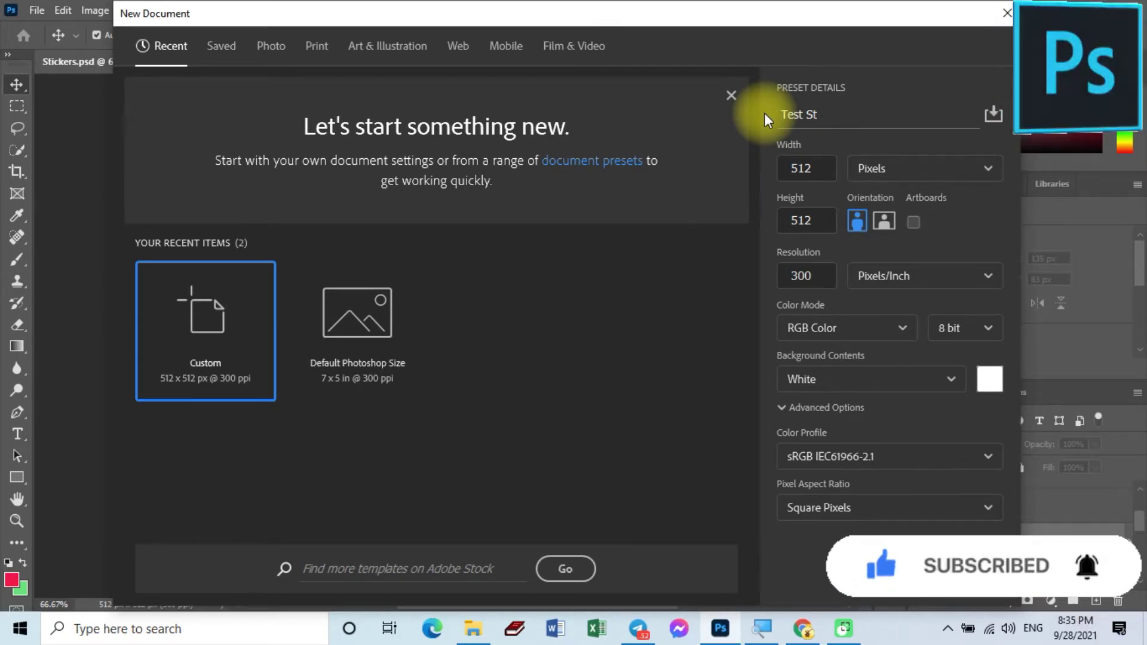
pyautogui.write('ic')
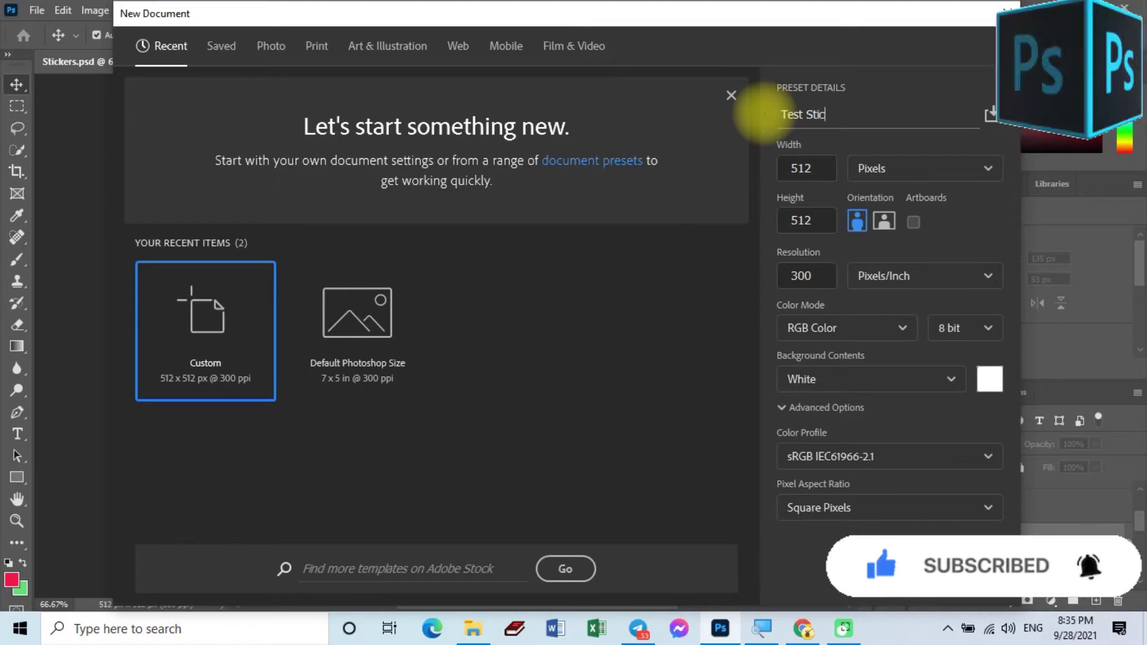
pyautogui.write('ker')
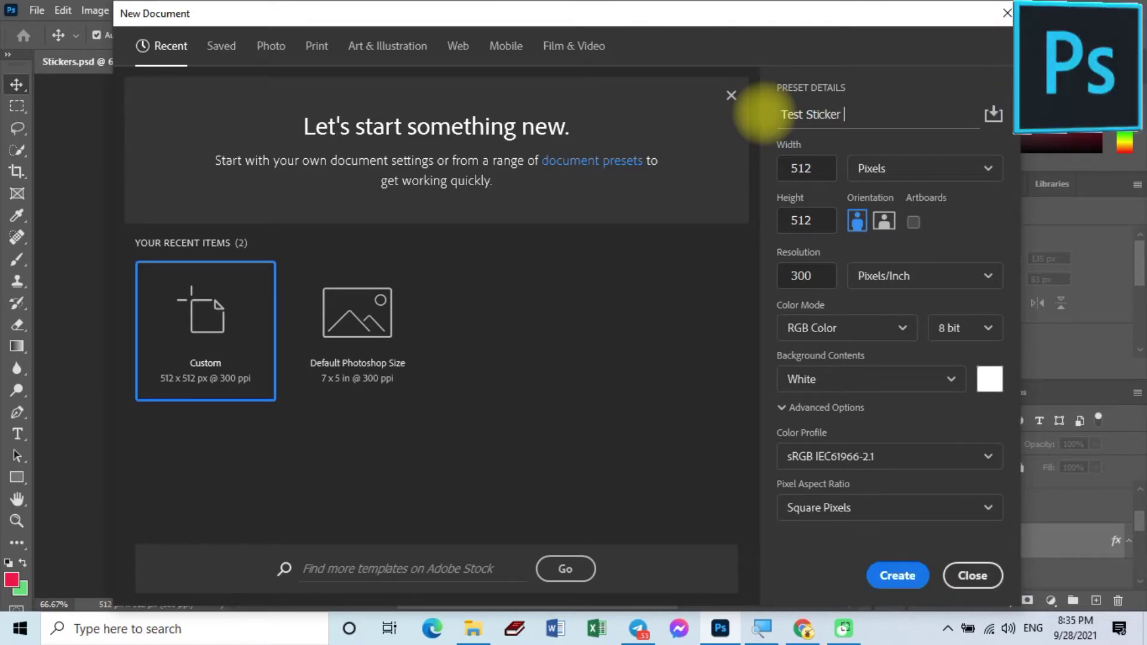
pyautogui.write(' Te')
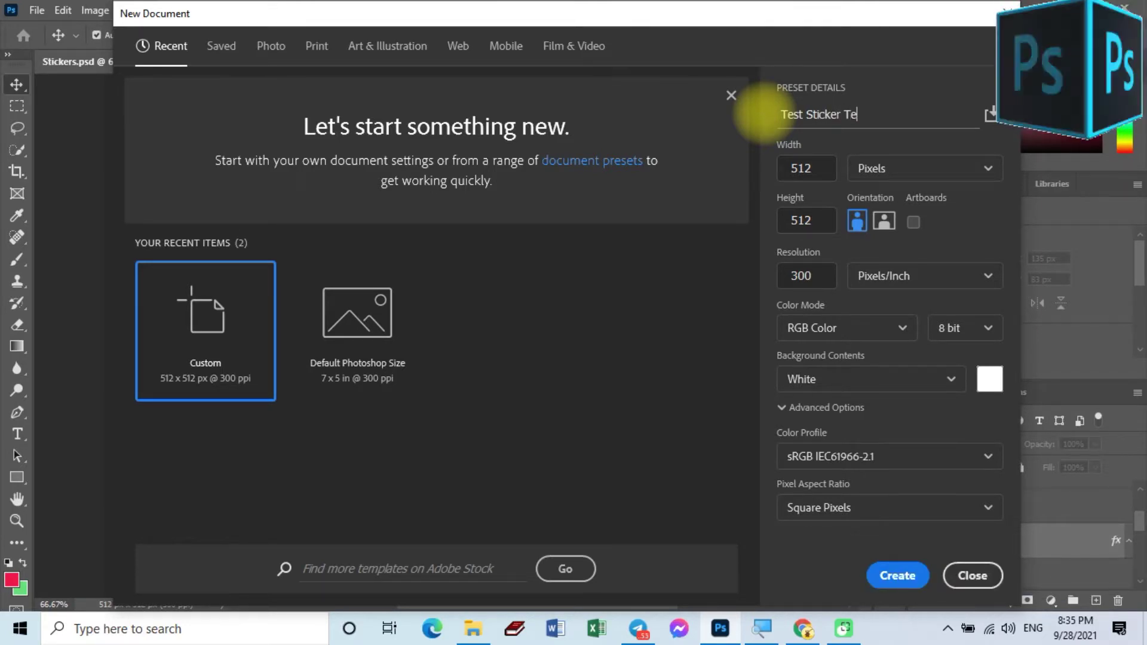
pyautogui.write('le')
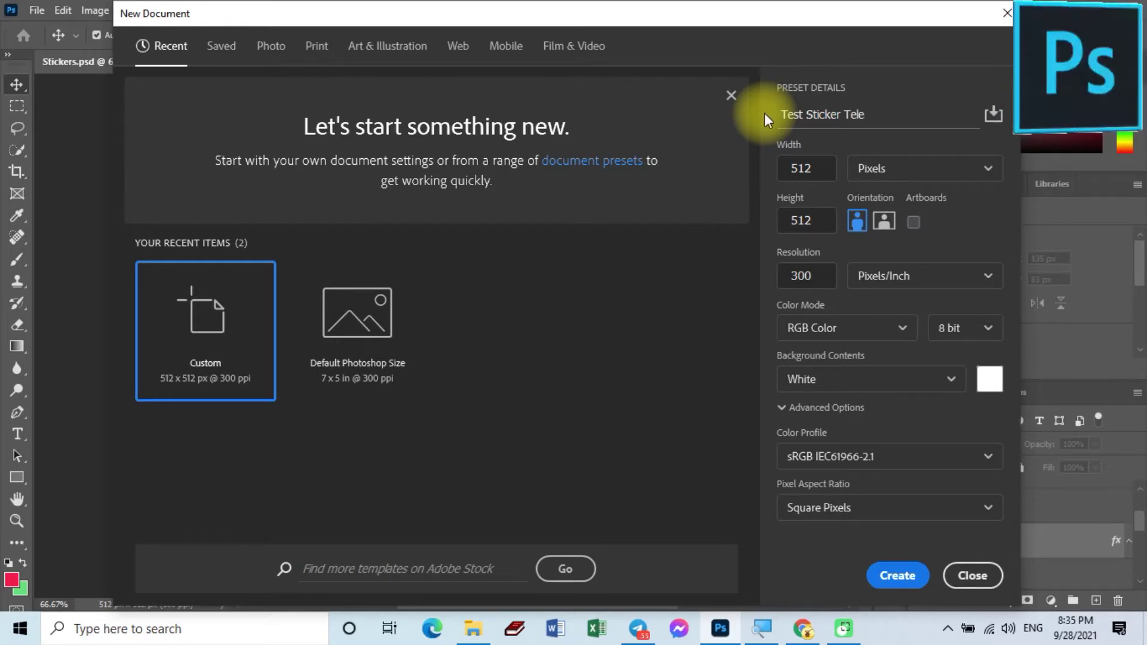
pyautogui.write('gram')
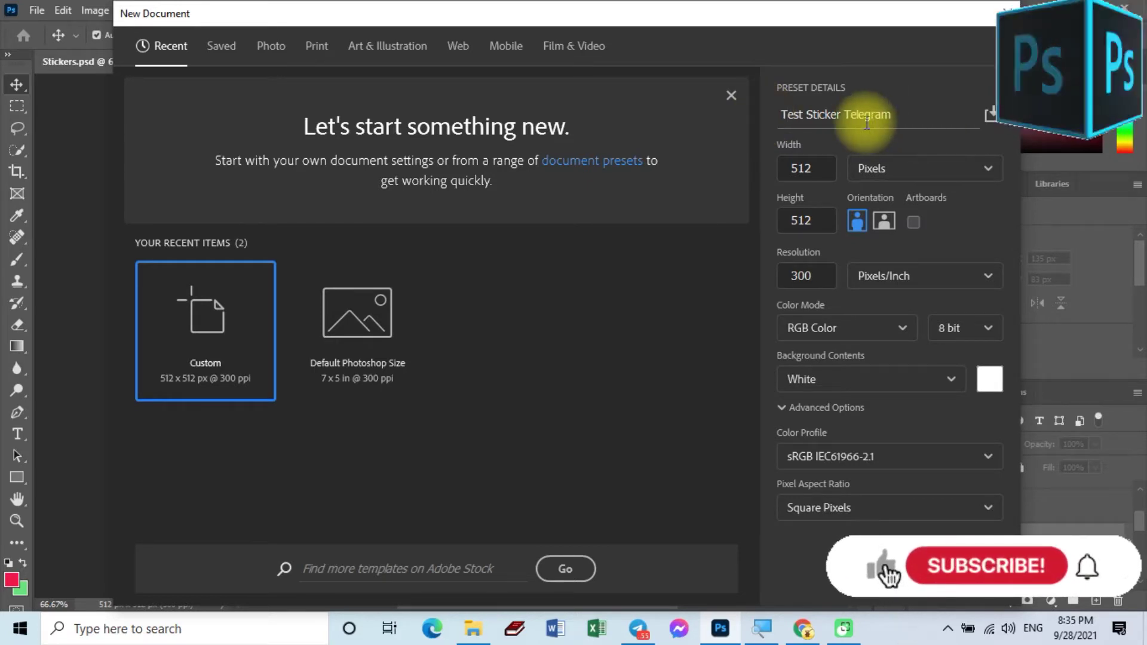
# - Create the new document with a width and height of 512 pixels
pyautogui.click(827, 172)
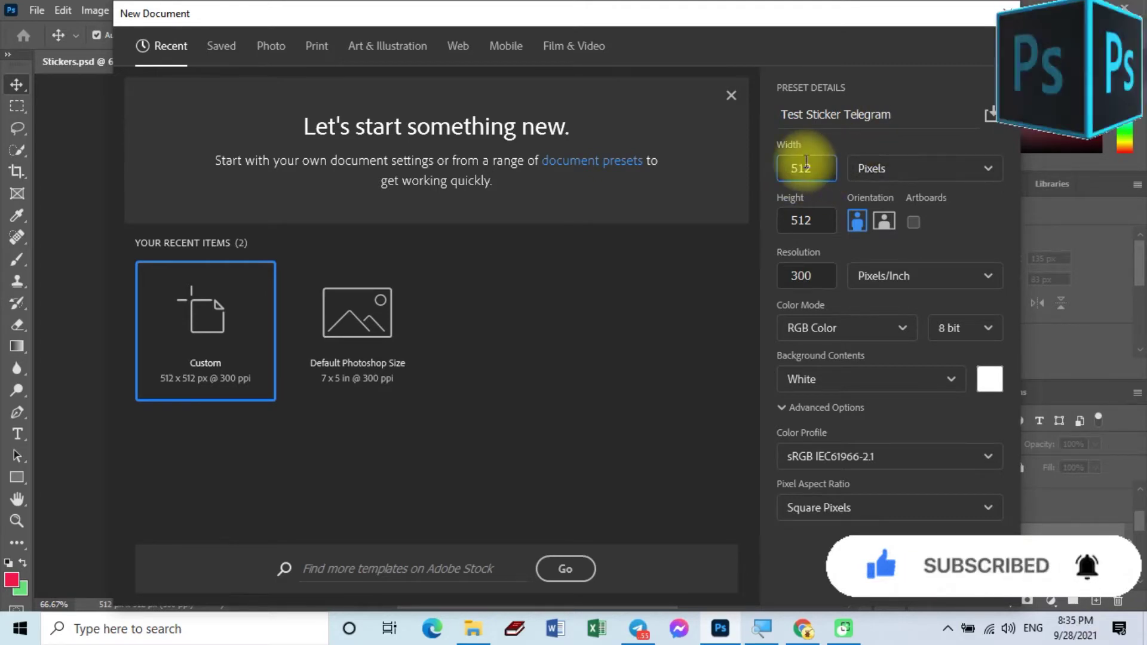
pyautogui.click(811, 168)
pyautogui.doubleClick(811, 168)
pyautogui.doubleClick(797, 218)
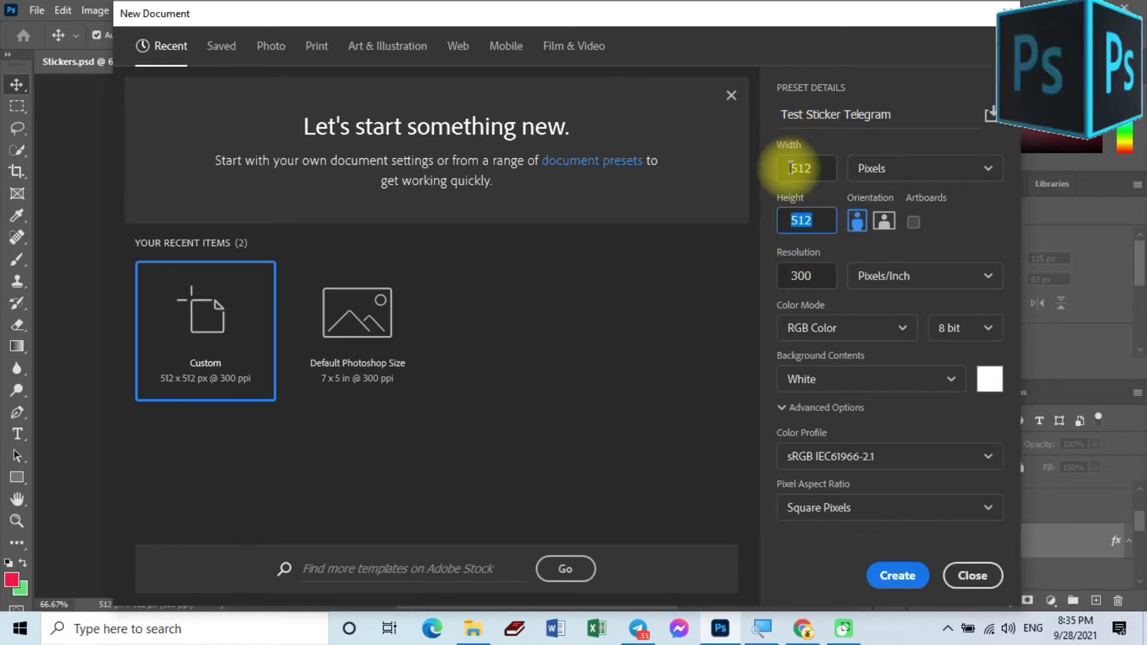
pyautogui.click(804, 169)
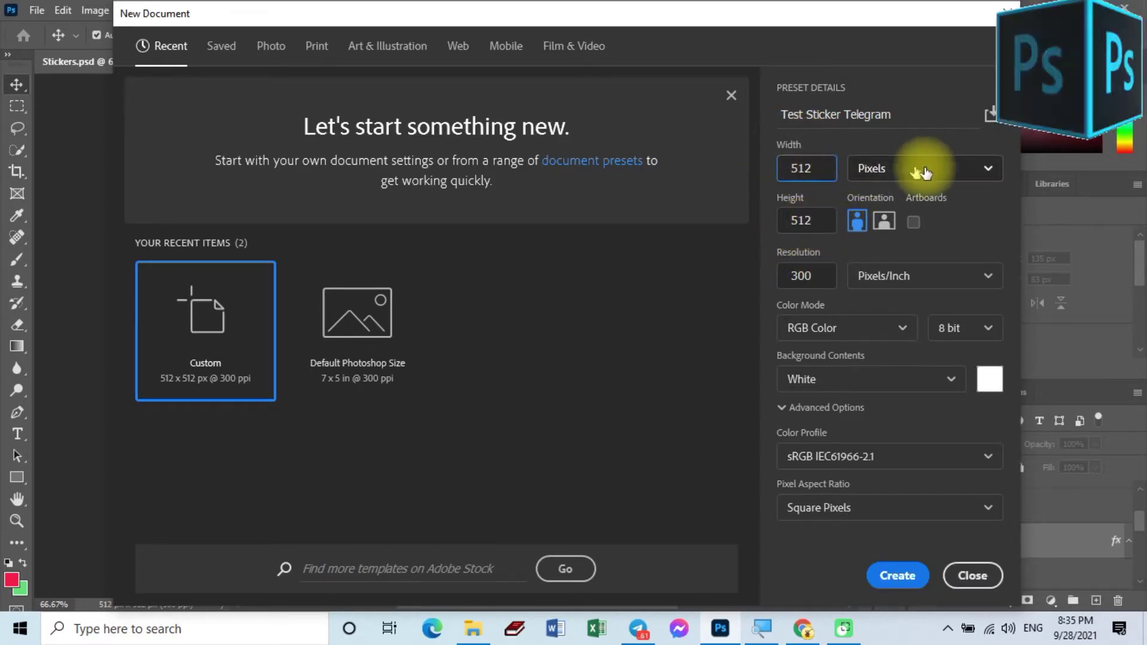
pyautogui.click(987, 170)
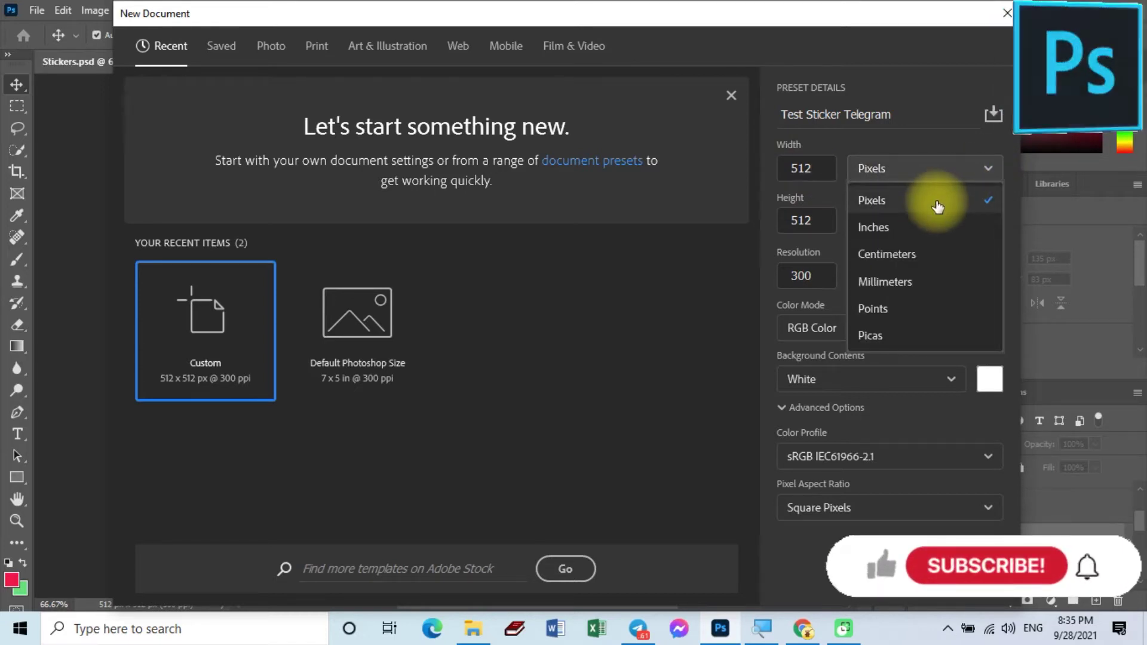
pyautogui.click(938, 205)
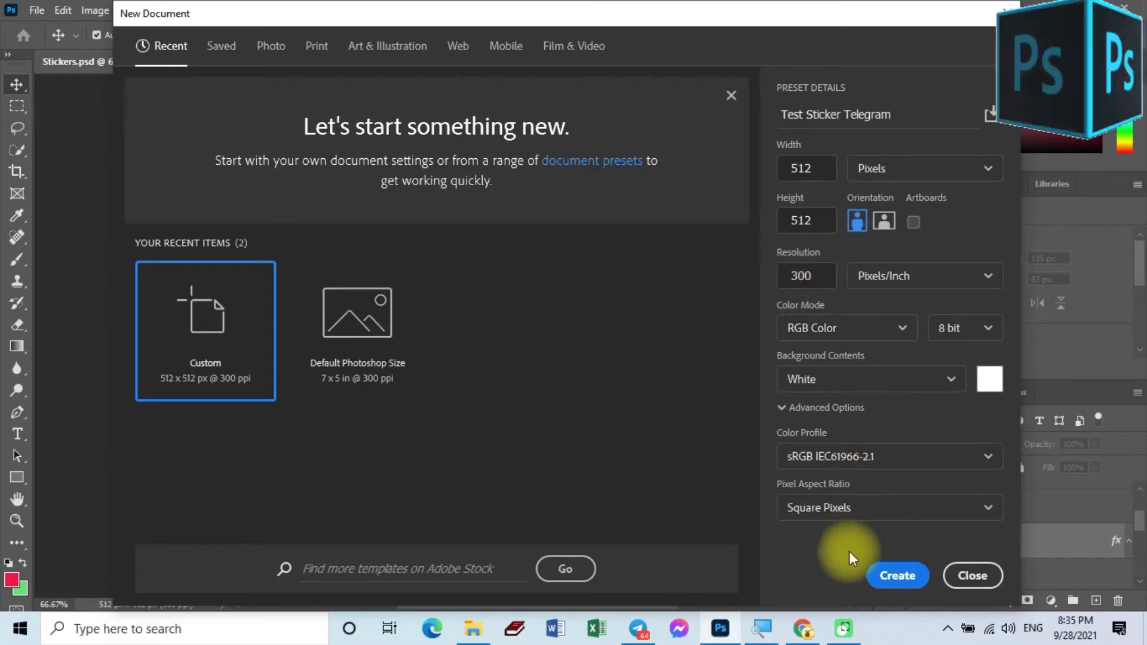
pyautogui.click(890, 575)
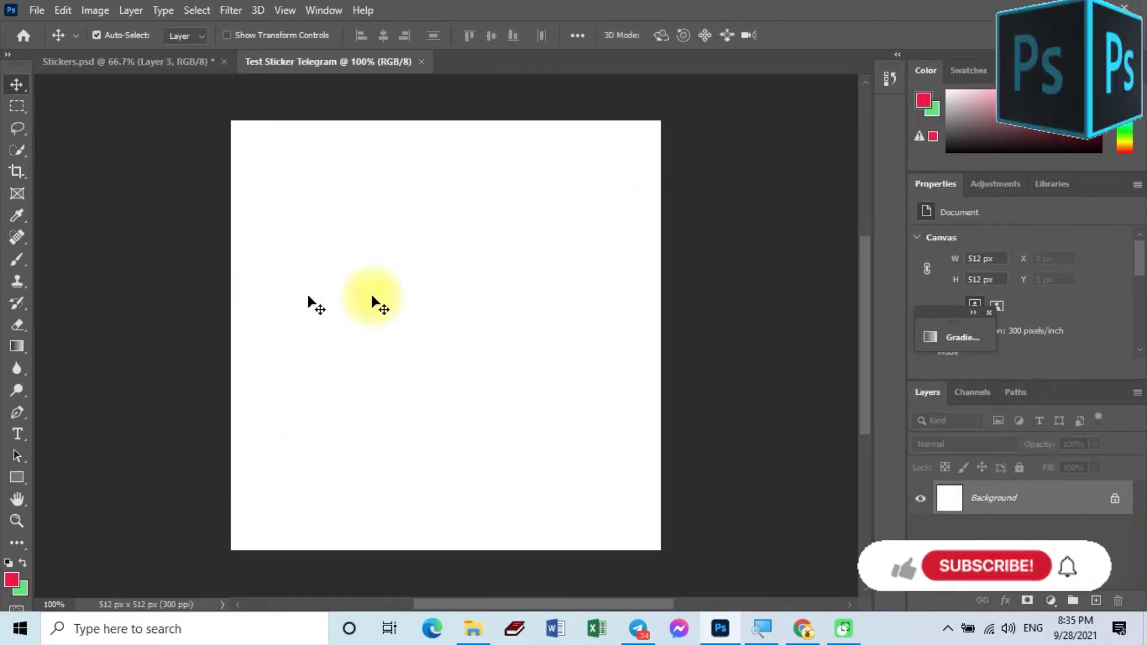
# - Duplicate the Background layer within the same document, keeping the name "Background copy"
pyautogui.rightClick(1024, 502)
pyautogui.click(1011, 326)
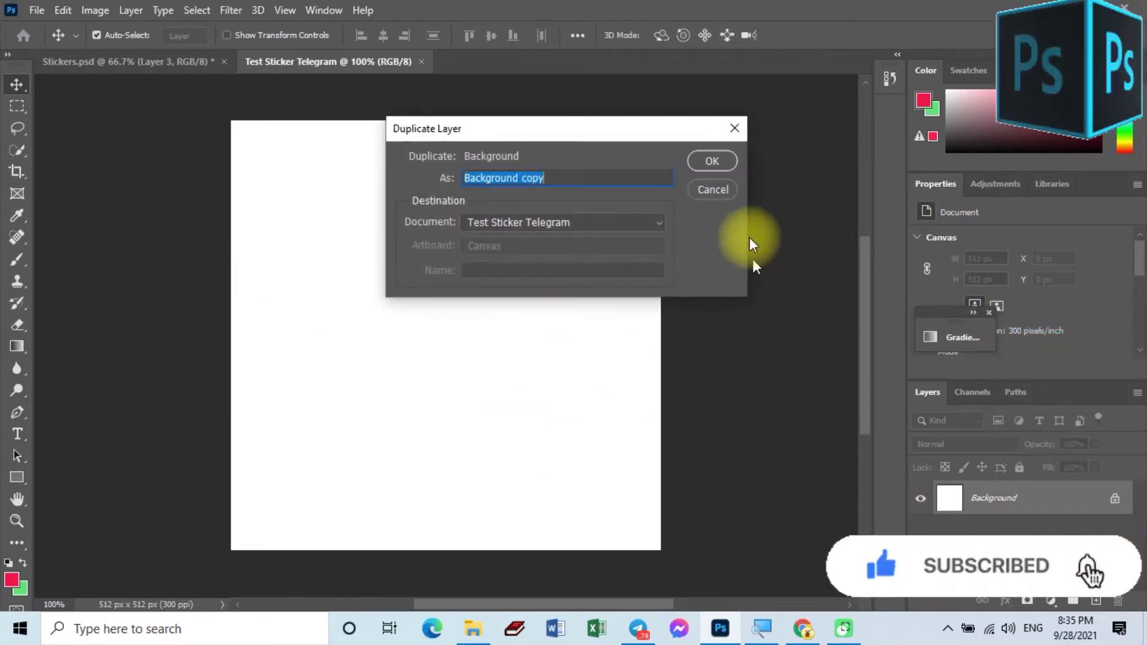
pyautogui.click(720, 166)
# - Hide both the Background layer and its copy so the canvas is transparent
pyautogui.click(922, 532)
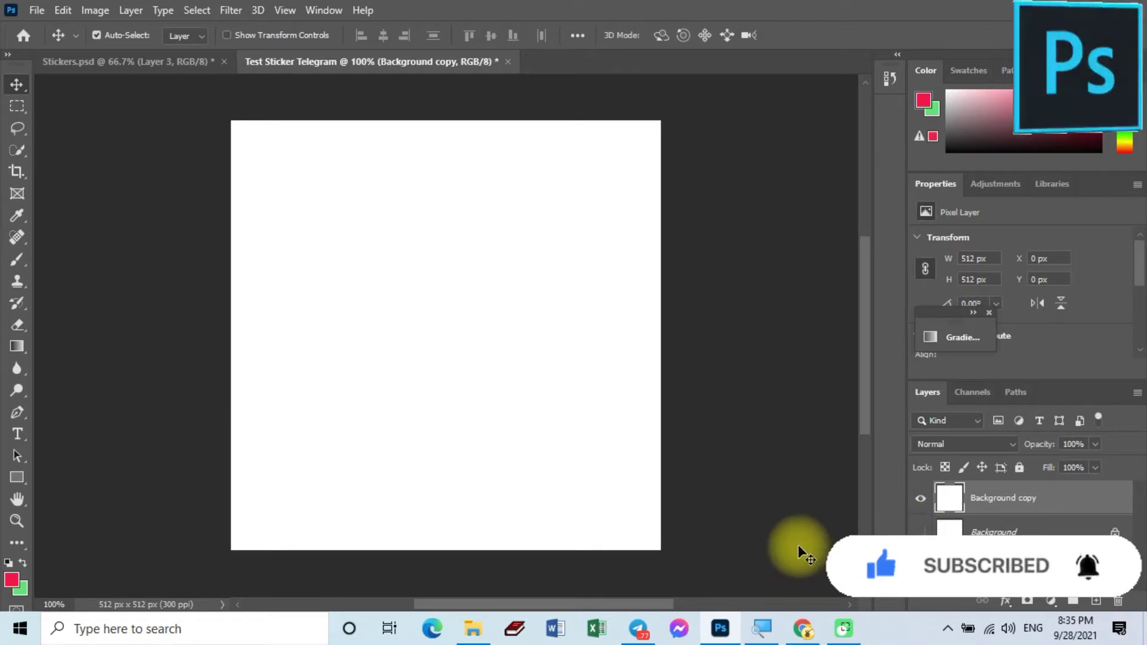
pyautogui.click(920, 501)
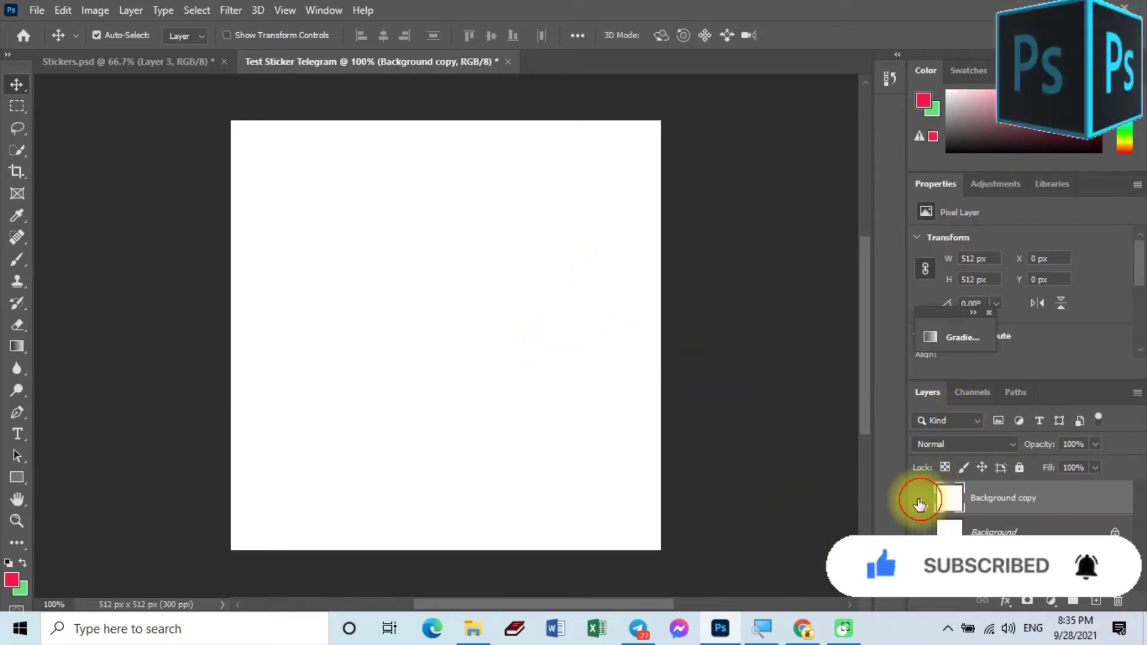
pyautogui.click(923, 531)
pyautogui.click(922, 532)
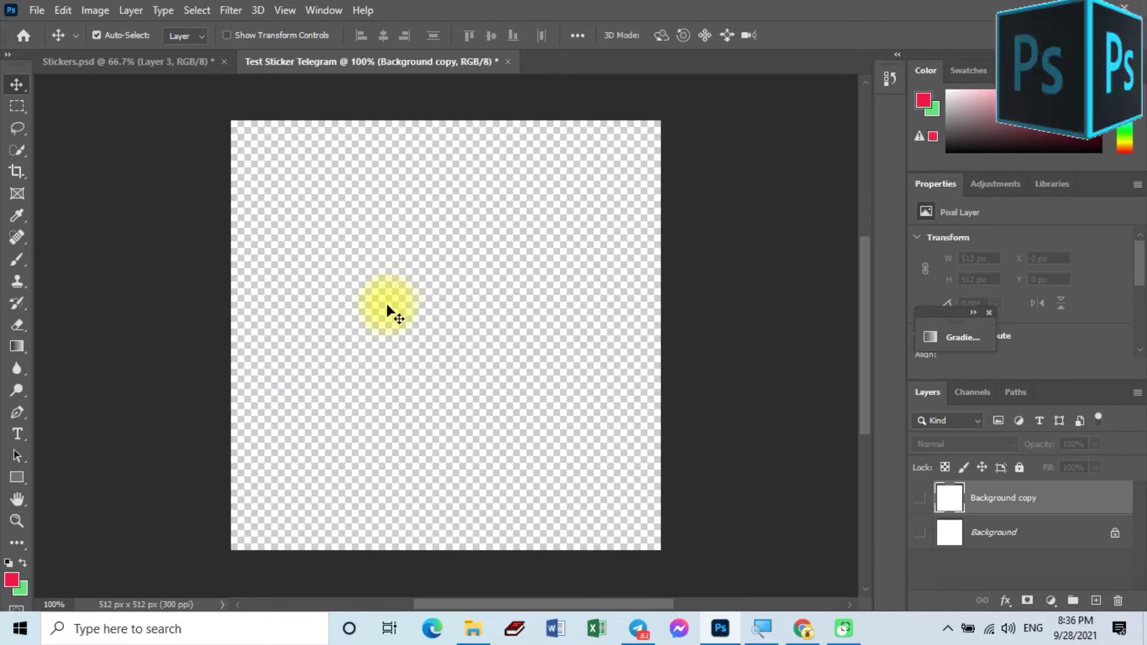
# - Open the cartoon woman image happy-4780210_1920 from the Downloads folder as a separate Photoshop document
pyautogui.click(473, 628)
pyautogui.click(384, 157)
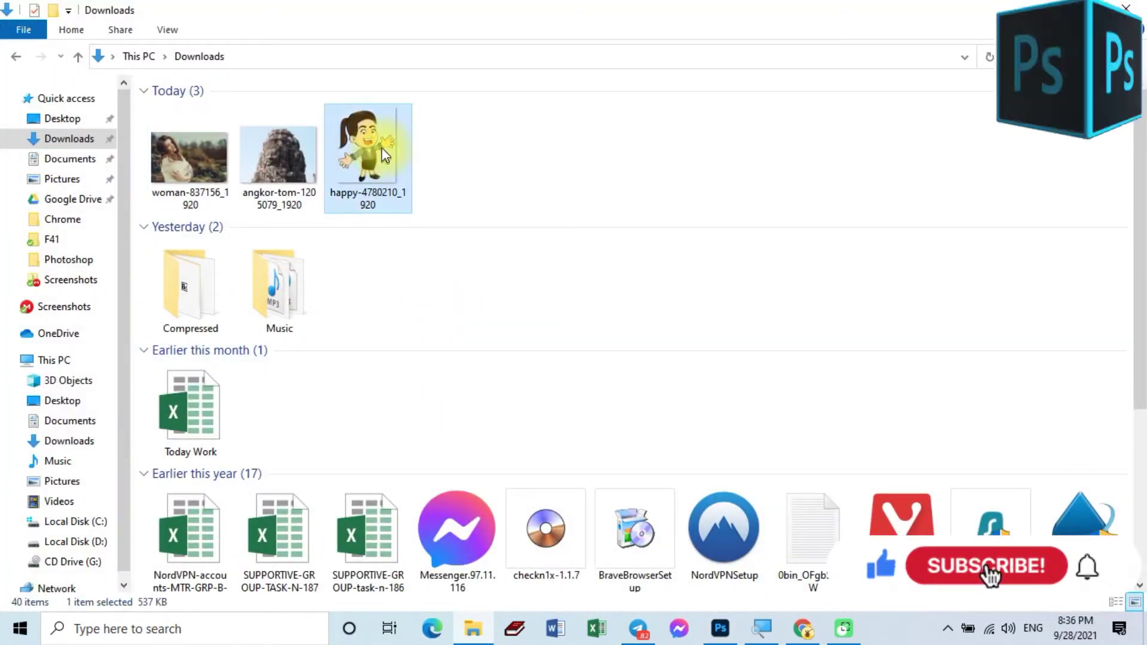
pyautogui.moveTo(379, 144); pyautogui.dragTo(591, 61)
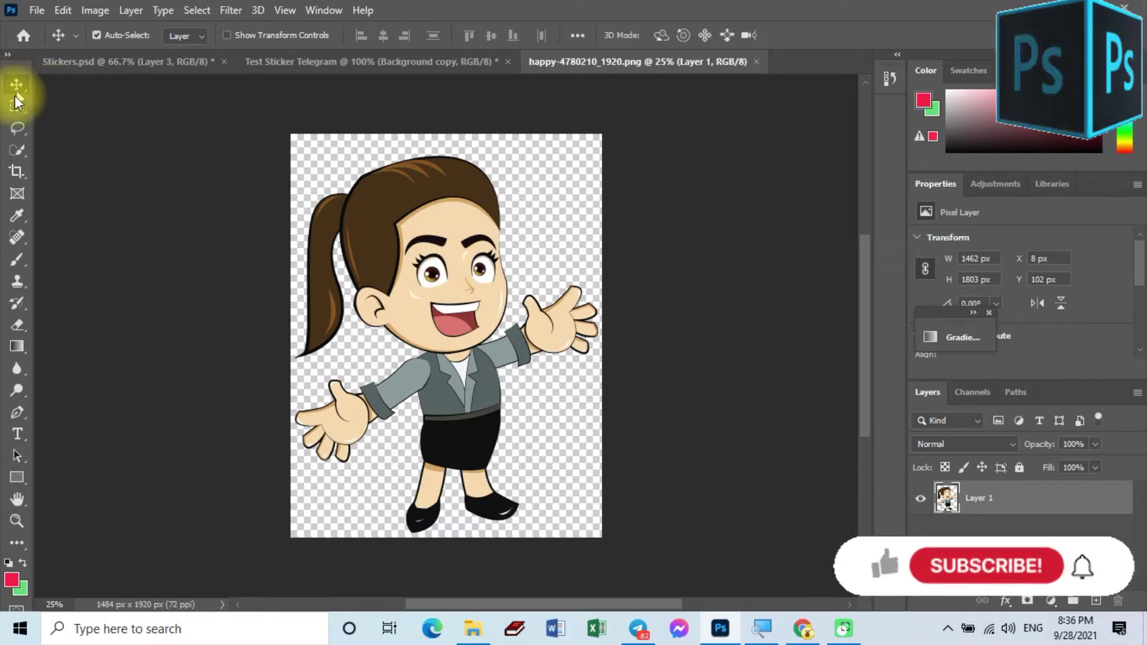
# - Select the transparent area around the cartoon woman with the Quick Selection Tool and invert the selection
pyautogui.click(18, 151)
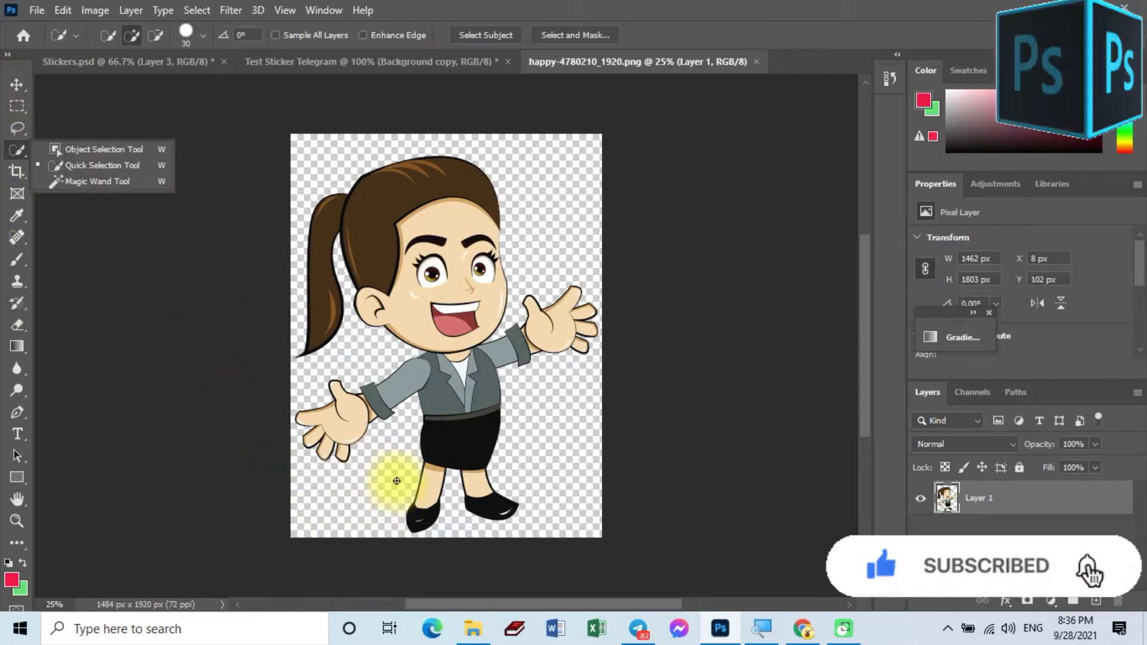
pyautogui.moveTo(397, 472)
pyautogui.mouseDown()
pyautogui.moveTo(408, 425)
pyautogui.moveTo(301, 359)
pyautogui.moveTo(333, 174)
pyautogui.moveTo(515, 155)
pyautogui.moveTo(550, 180)
pyautogui.moveTo(532, 289)
pyautogui.mouseUp()
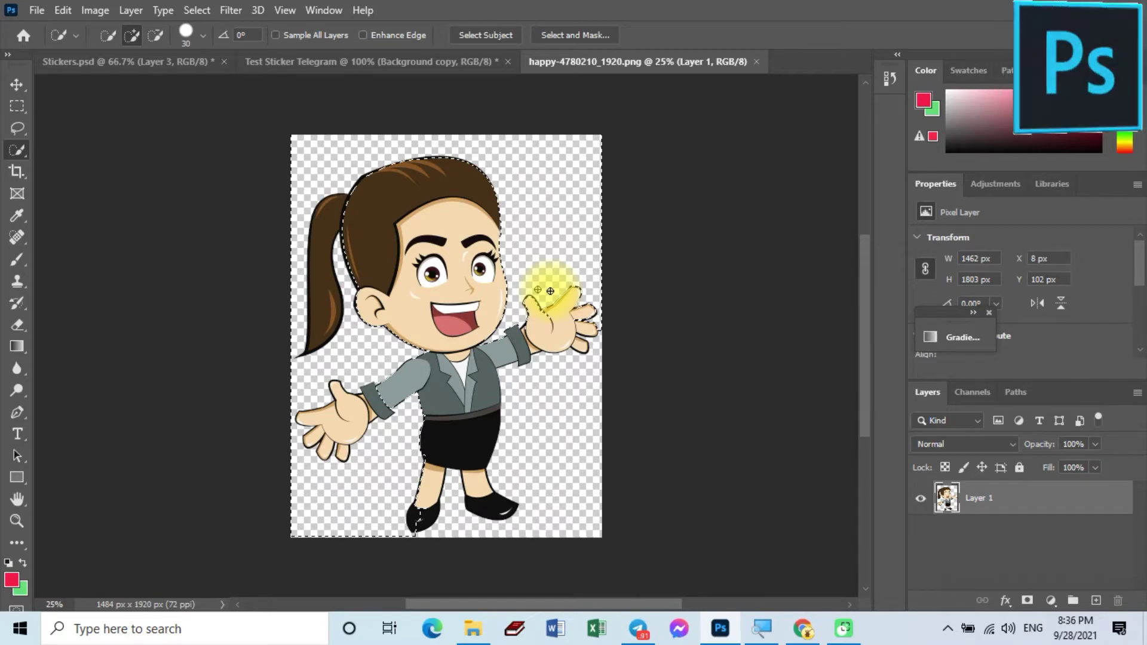
pyautogui.moveTo(550, 291); pyautogui.dragTo(512, 473)
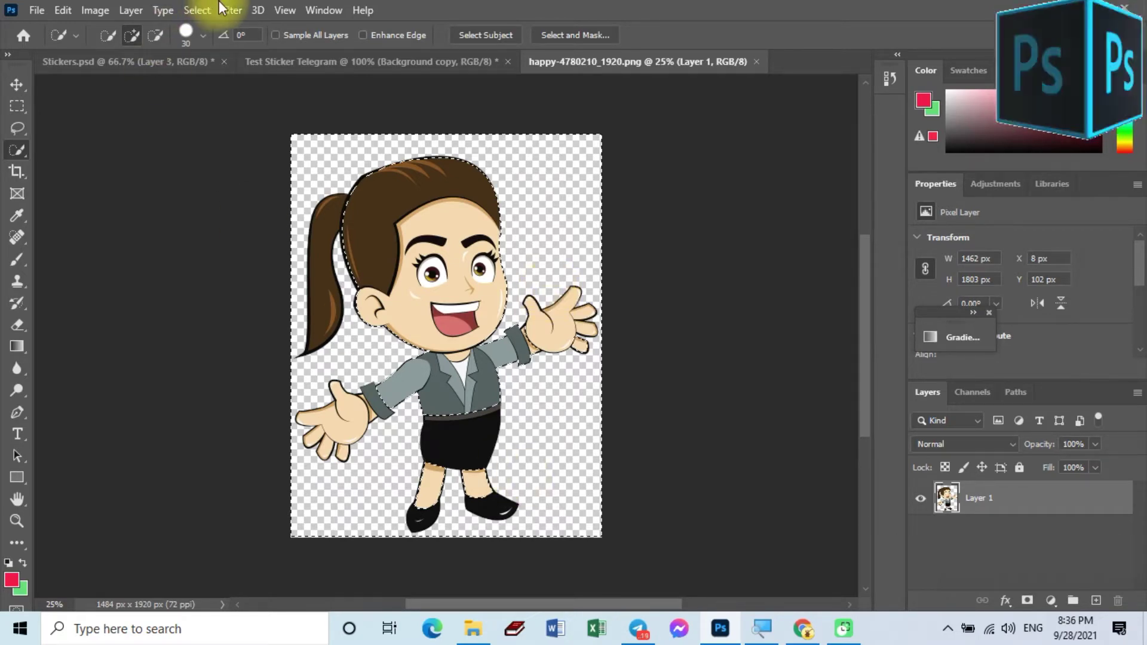
pyautogui.click(197, 10)
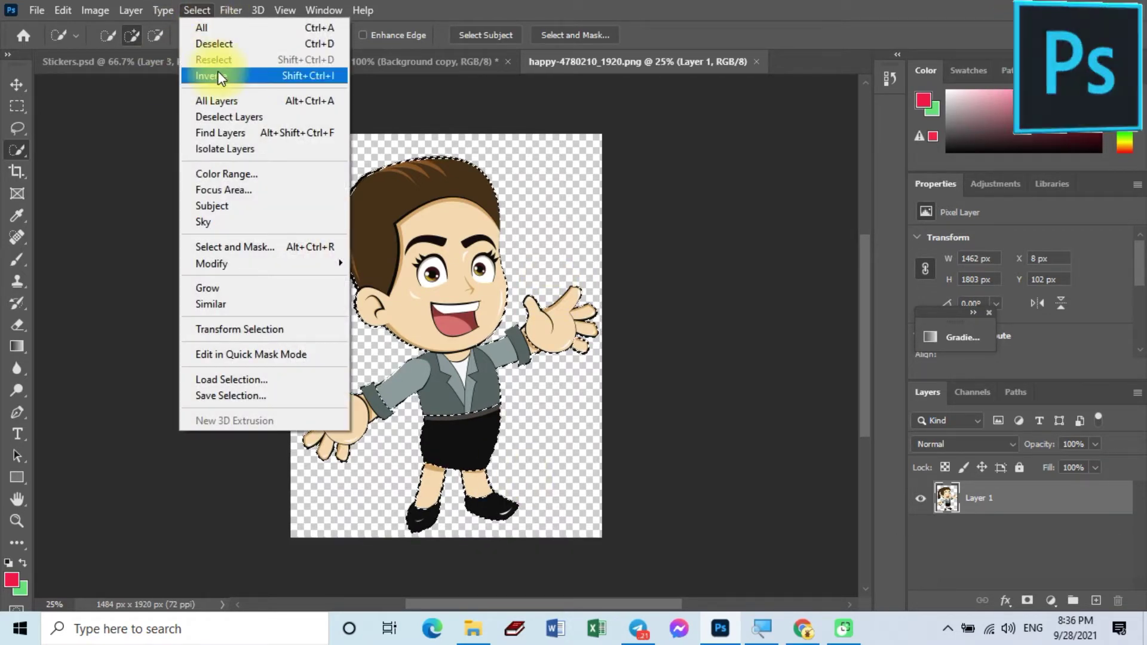
pyautogui.click(217, 74)
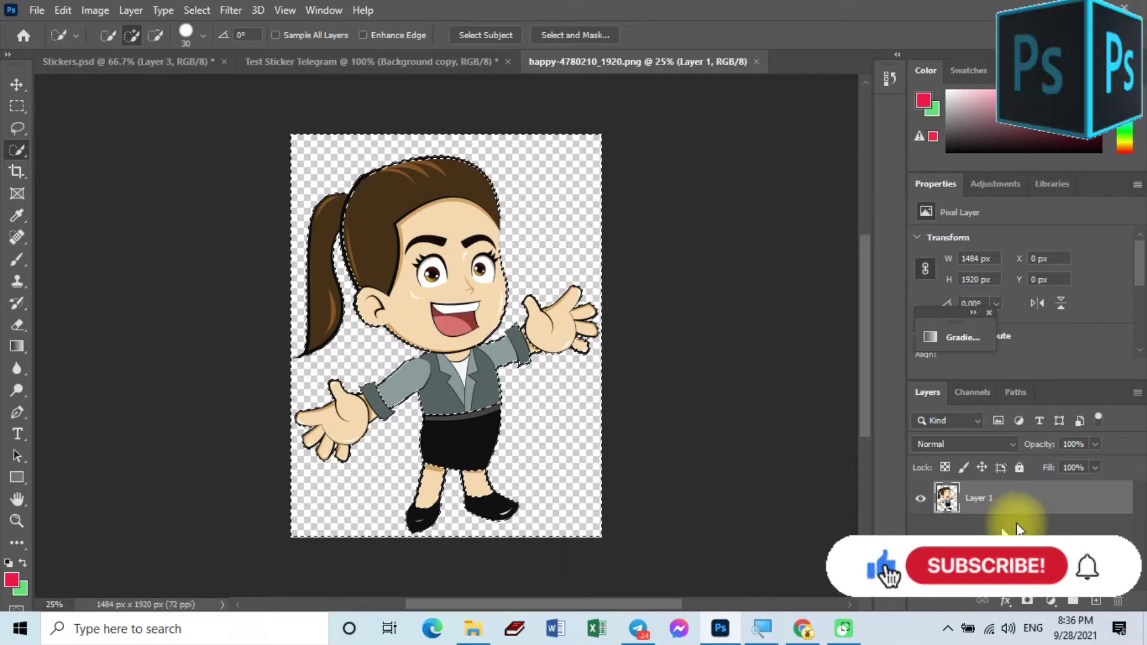
# - Duplicate Layer 1 within the same document as "Layer 1 copy" and leave only the copy visible
pyautogui.rightClick(1027, 498)
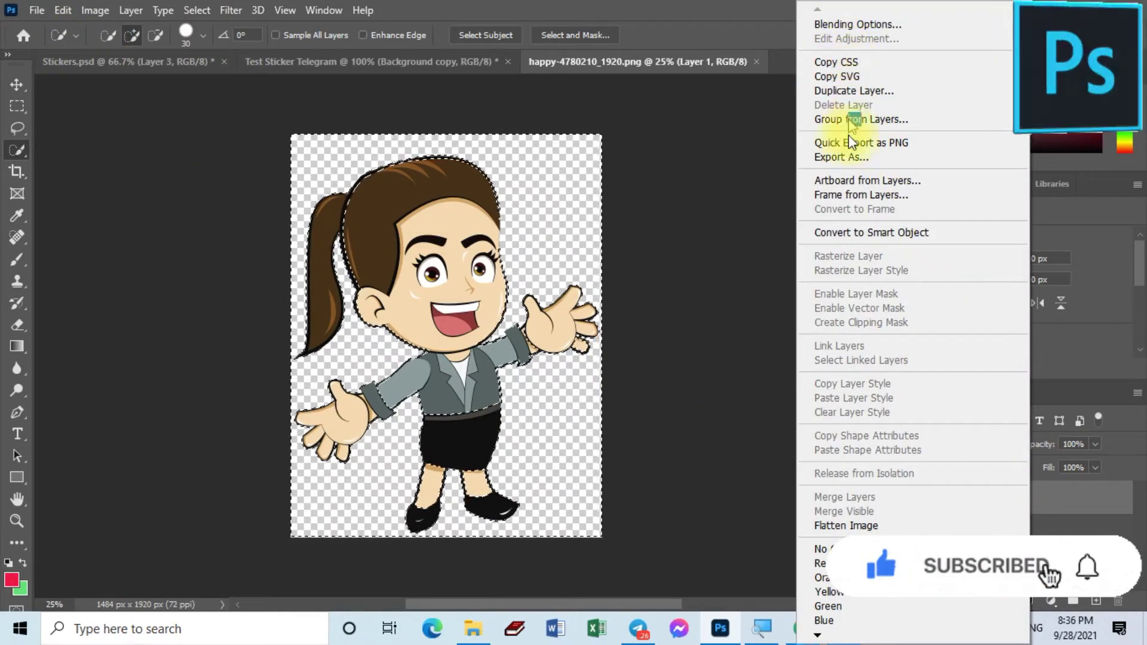
pyautogui.click(861, 90)
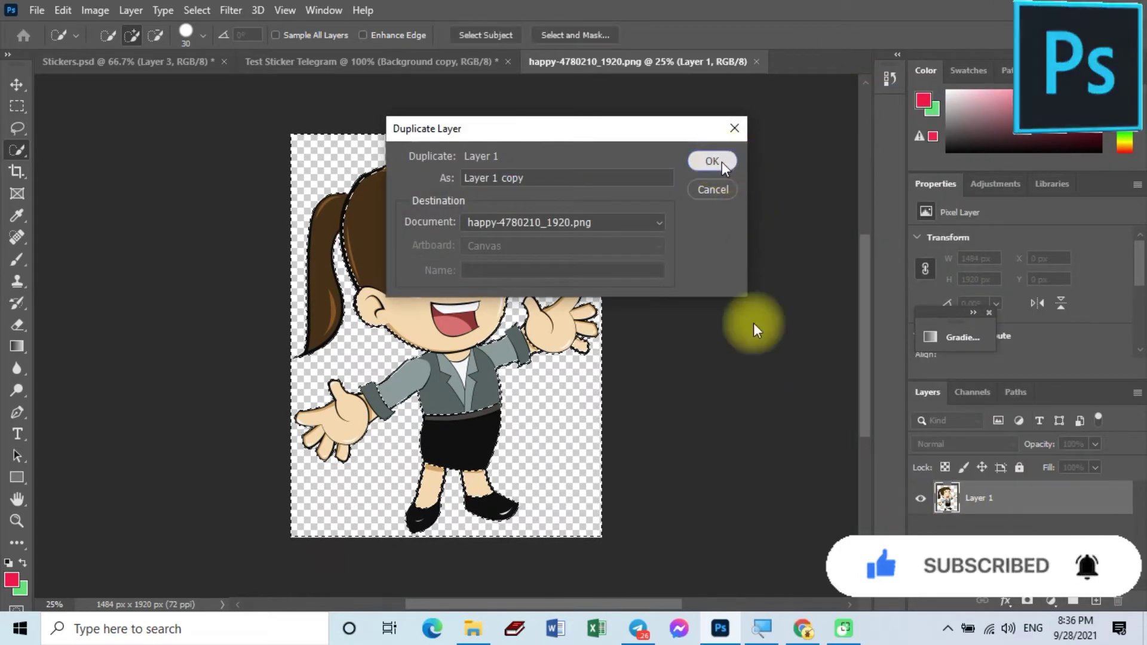
pyautogui.click(721, 162)
pyautogui.click(920, 532)
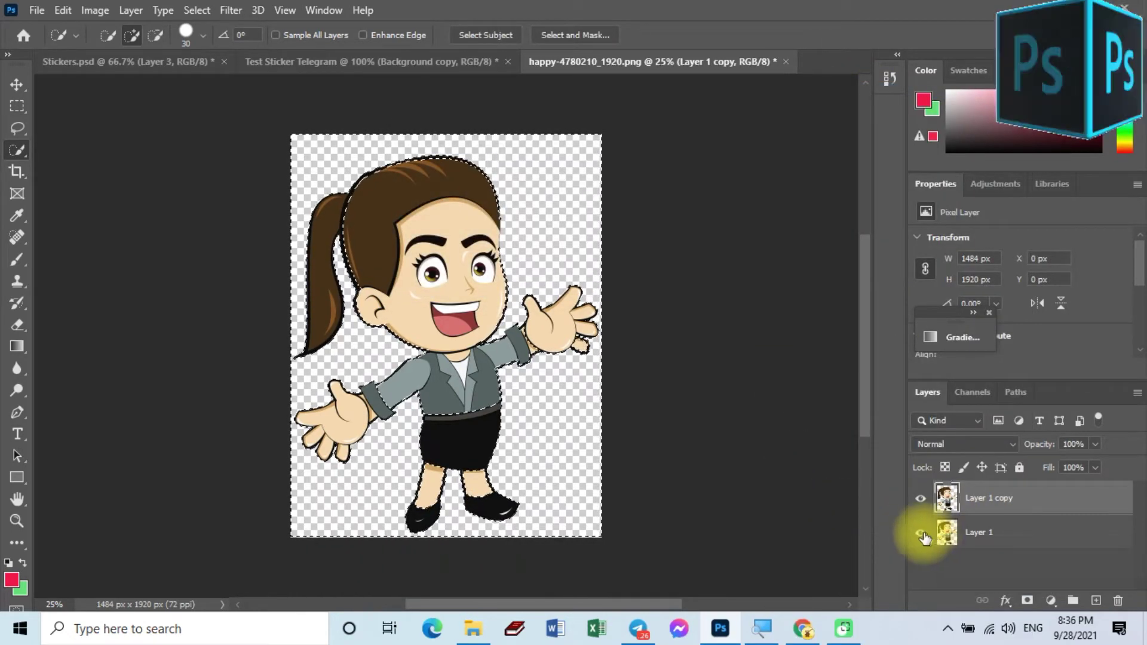
pyautogui.click(920, 499)
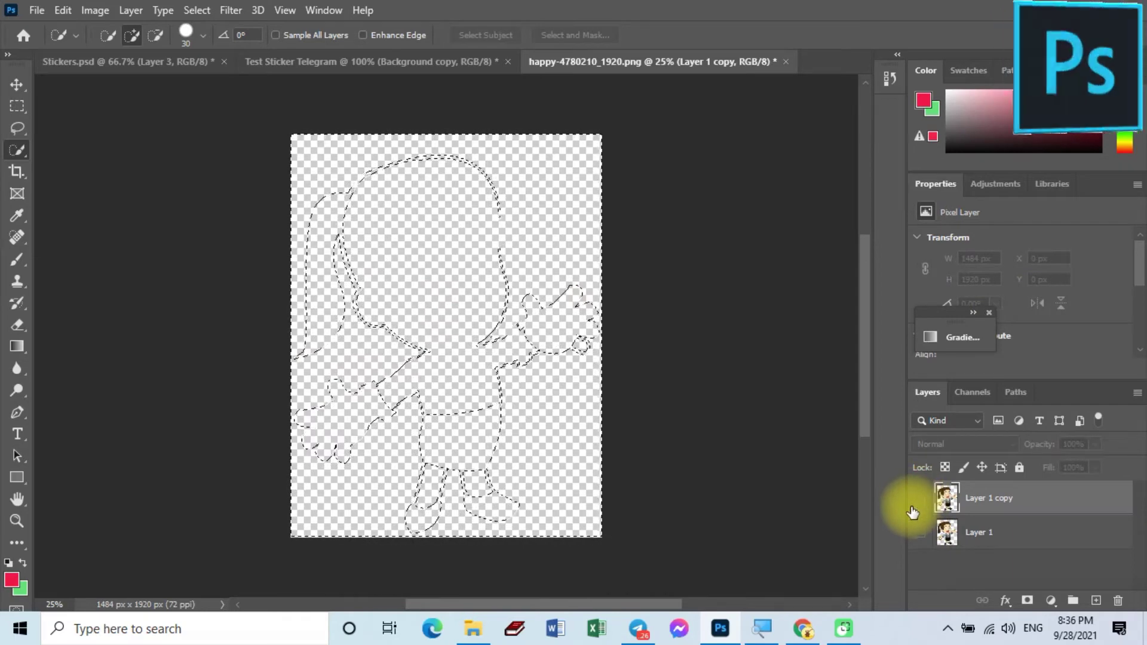
pyautogui.click(920, 500)
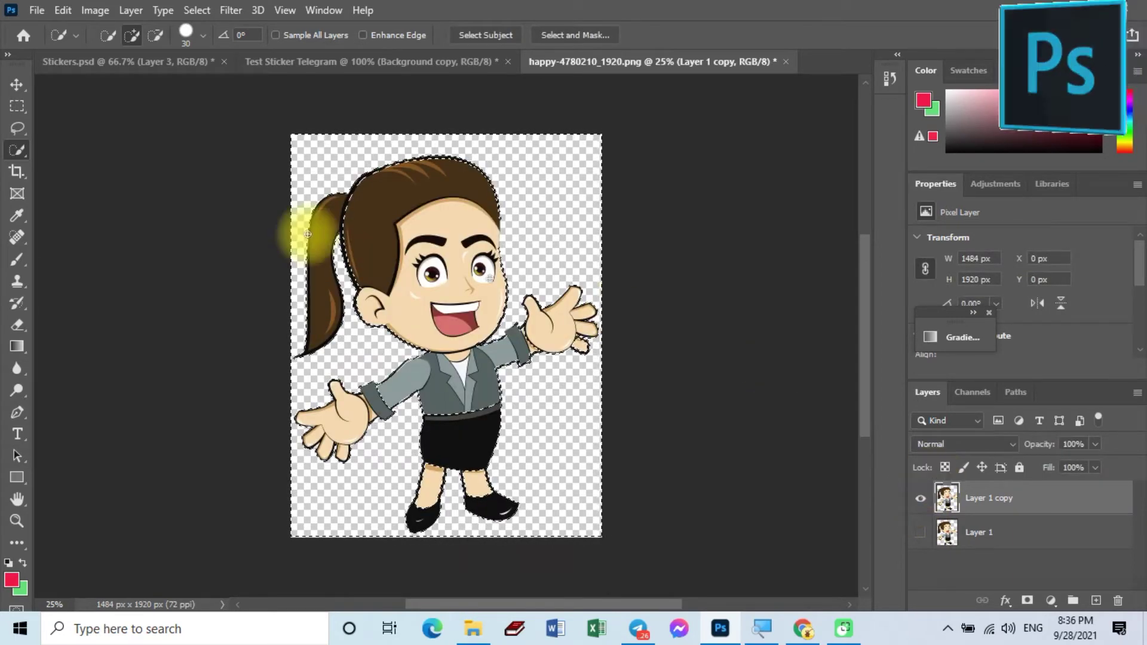
# - Try to move the selected cartoon woman with the Move tool, and close the happy-4780210_1920 document without saving
pyautogui.click(17, 84)
pyautogui.moveTo(463, 276)
pyautogui.mouseDown()
pyautogui.moveTo(371, 159)
pyautogui.moveTo(382, 196)
pyautogui.moveTo(472, 281)
pyautogui.moveTo(457, 276)
pyautogui.mouseUp()
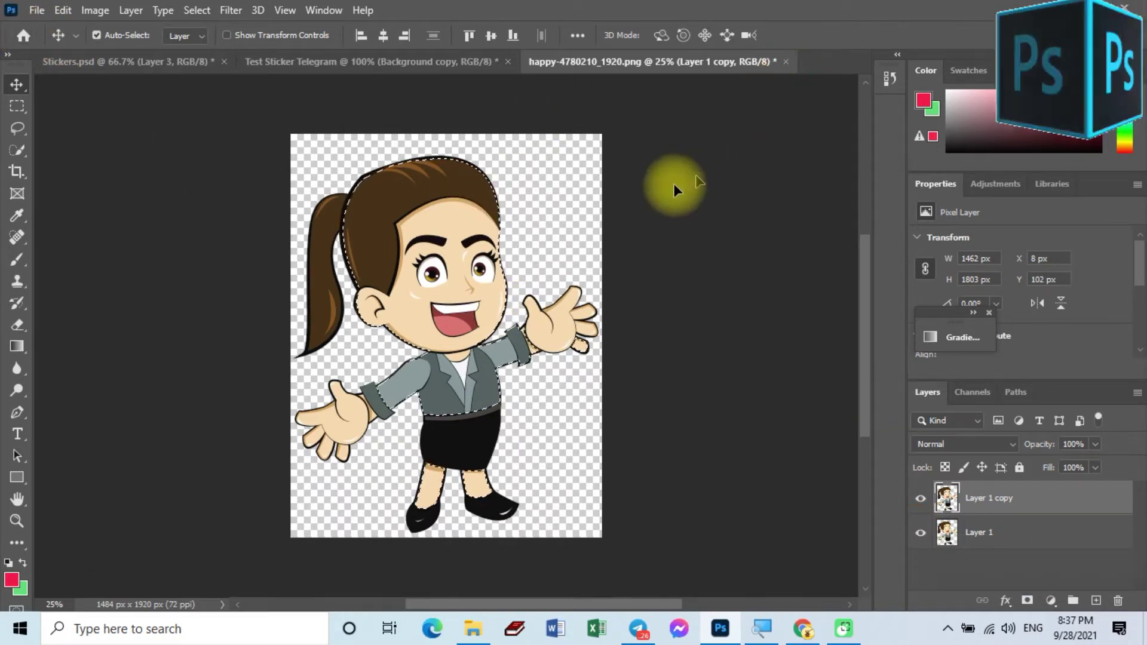
pyautogui.click(786, 60)
pyautogui.click(556, 245)
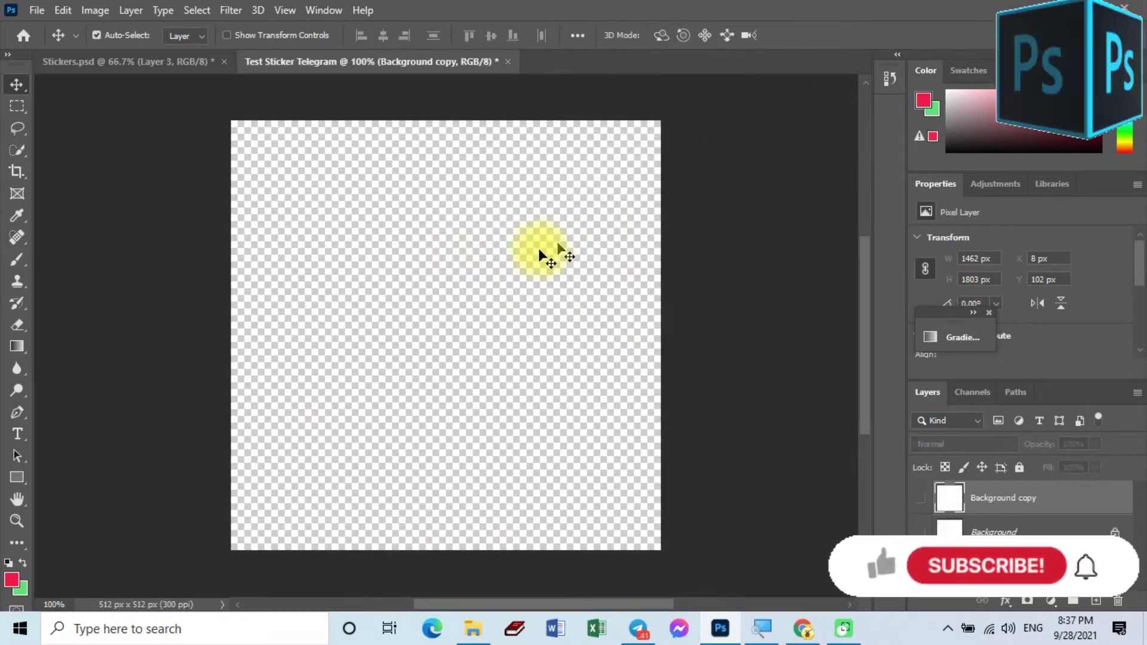
# - Reopen the happy-4780210_1920 image from File Explorer as a separate Photoshop document
pyautogui.click(472, 629)
pyautogui.moveTo(382, 180); pyautogui.dragTo(714, 641)
pyautogui.moveTo(607, 154); pyautogui.dragTo(646, 66)
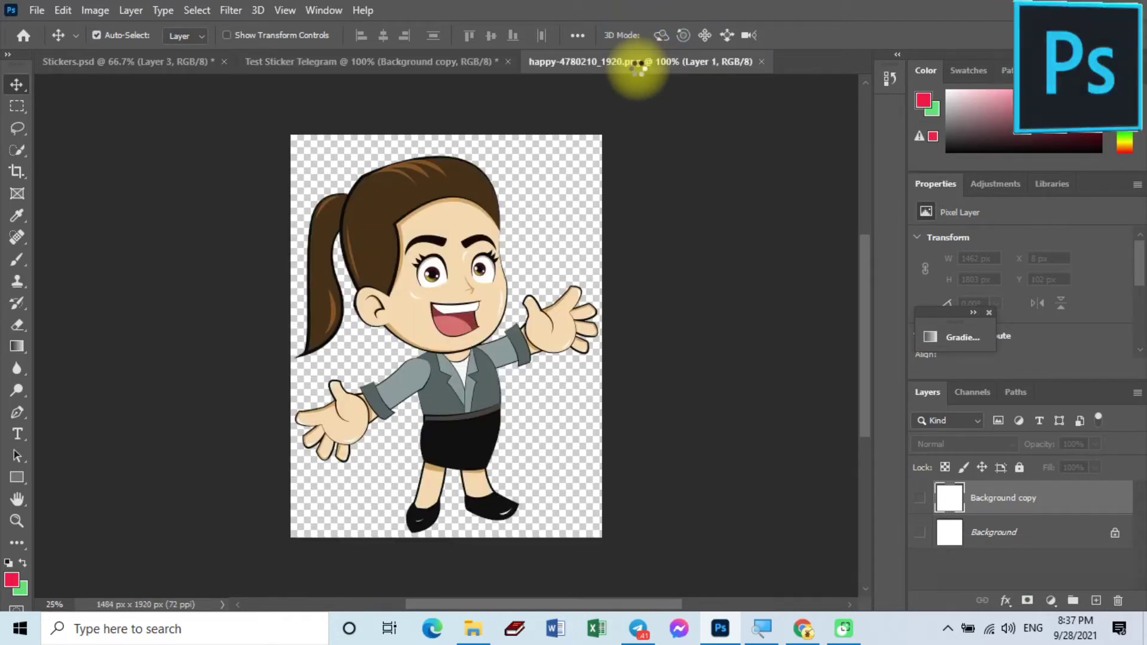
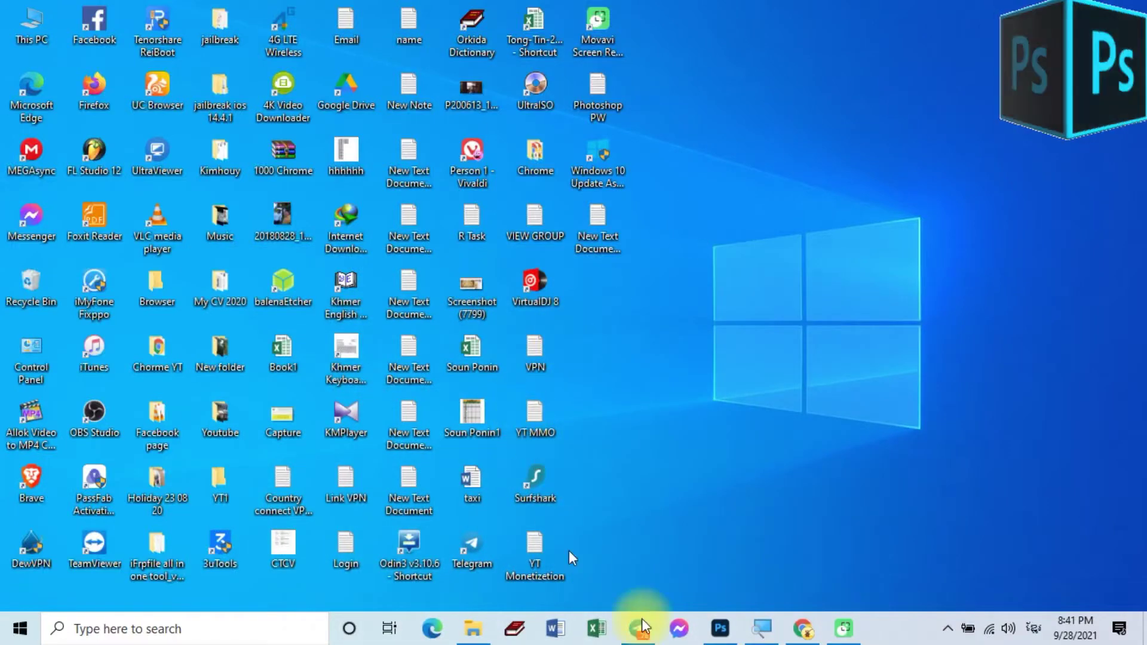
# - Switch to Photoshop and try to quick-export the Test Sticker Telegram document as a PNG
pyautogui.click(721, 627)
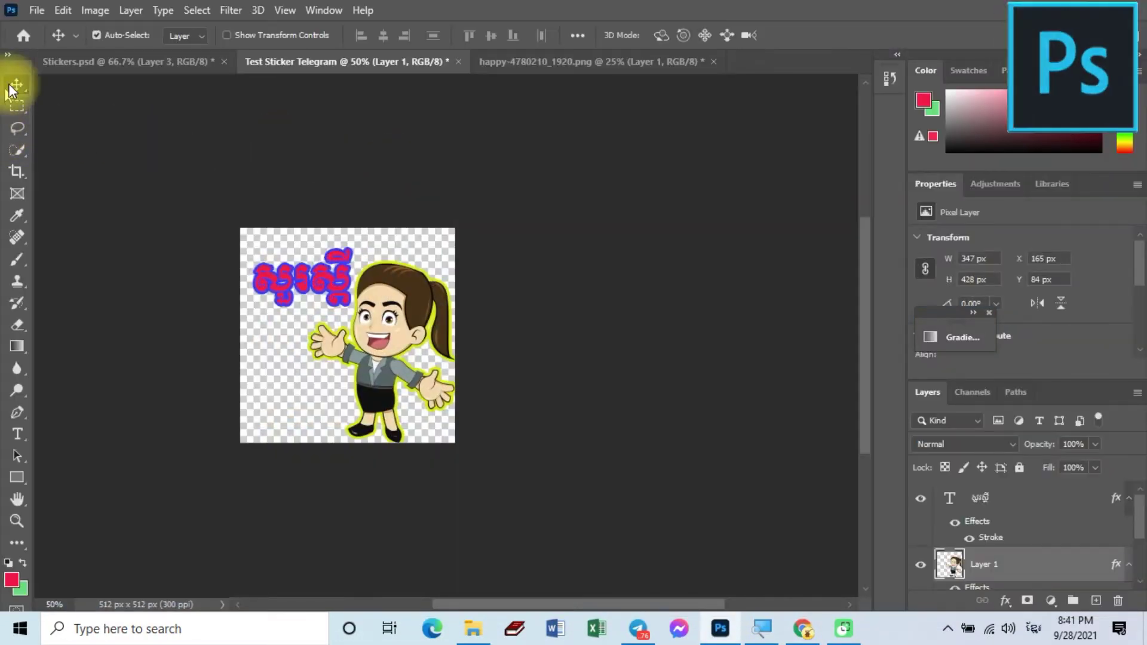
pyautogui.click(36, 11)
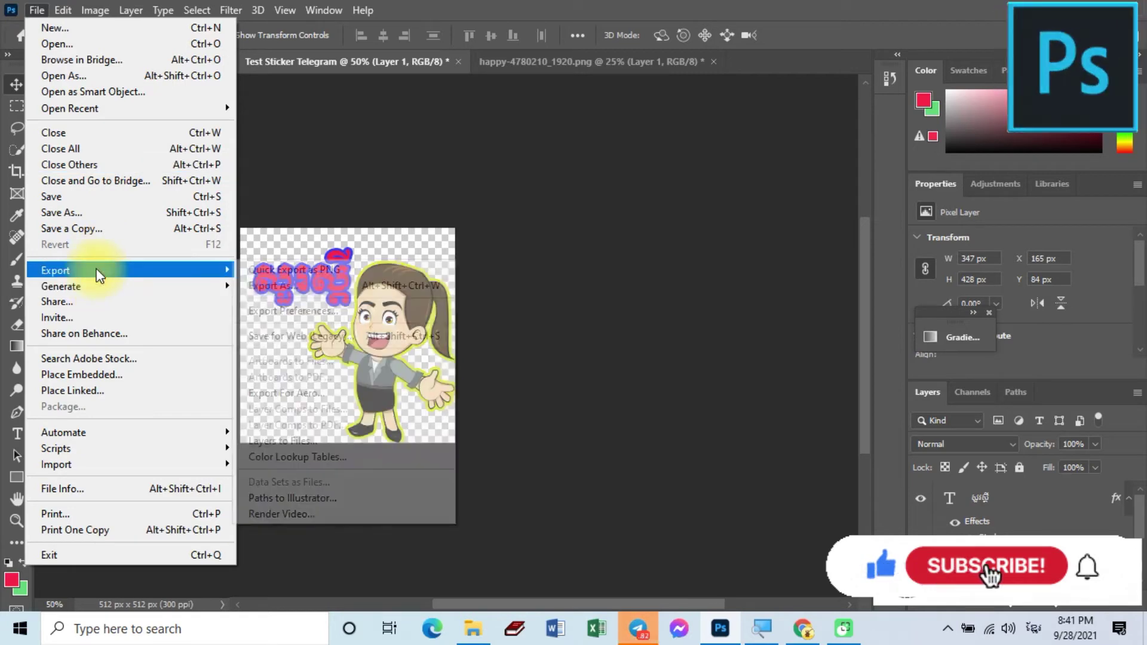
pyautogui.moveTo(197, 270)
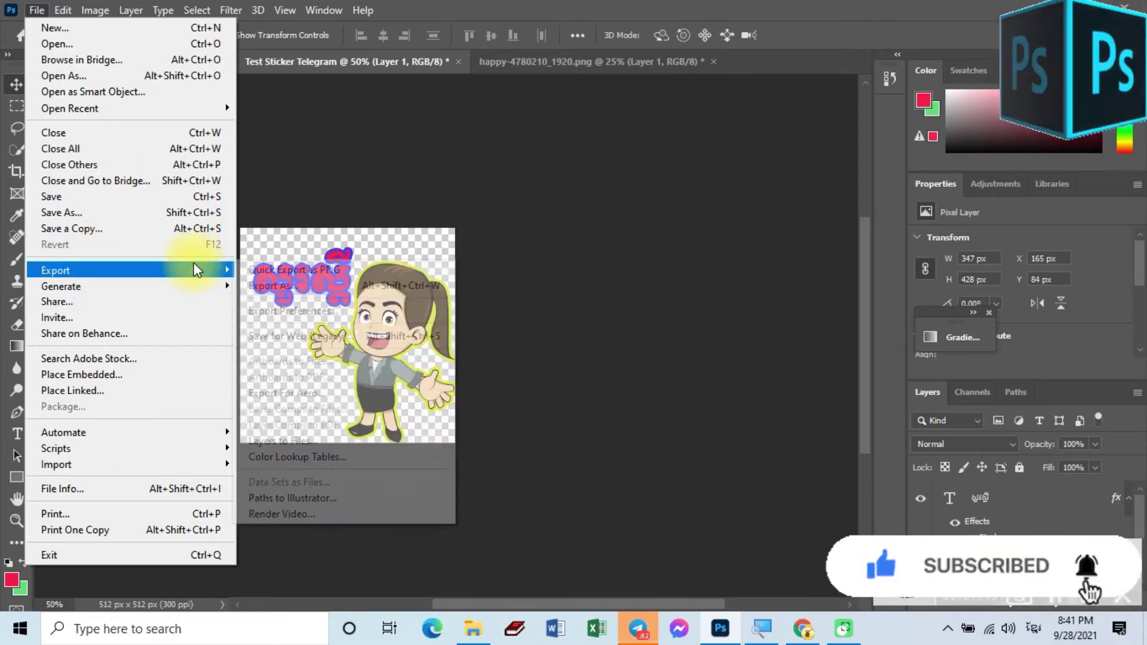
pyautogui.click(302, 278)
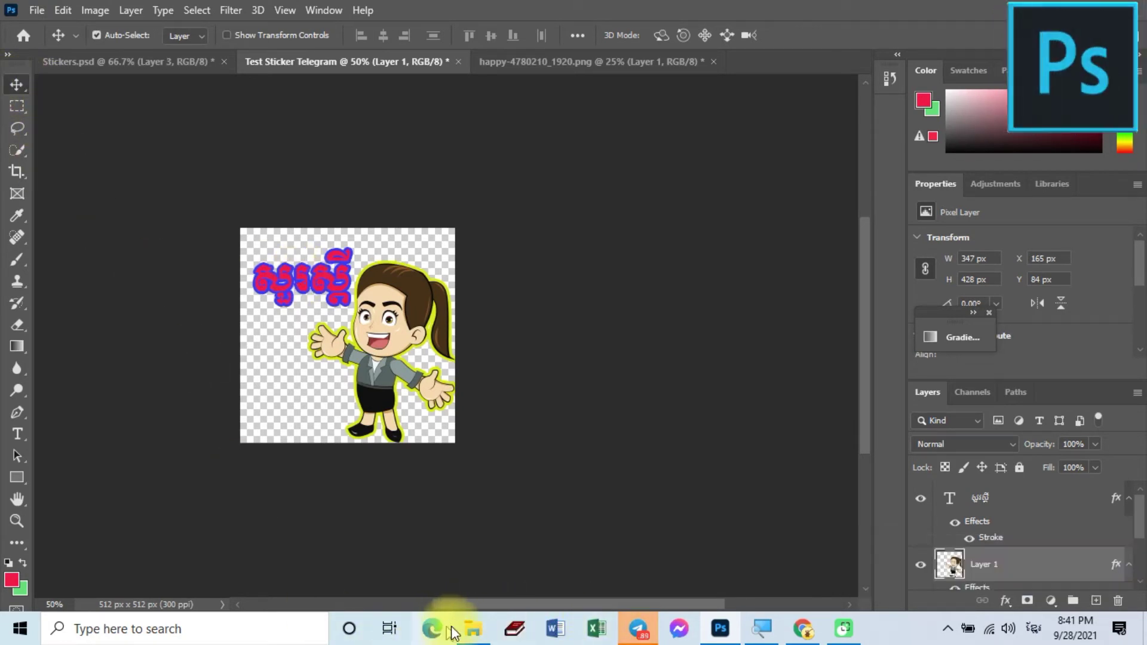
# - Look for the exported PNG in File Explorer, checking drive D's Photoshop and PNG folders, Pictures and Documents
pyautogui.click(471, 625)
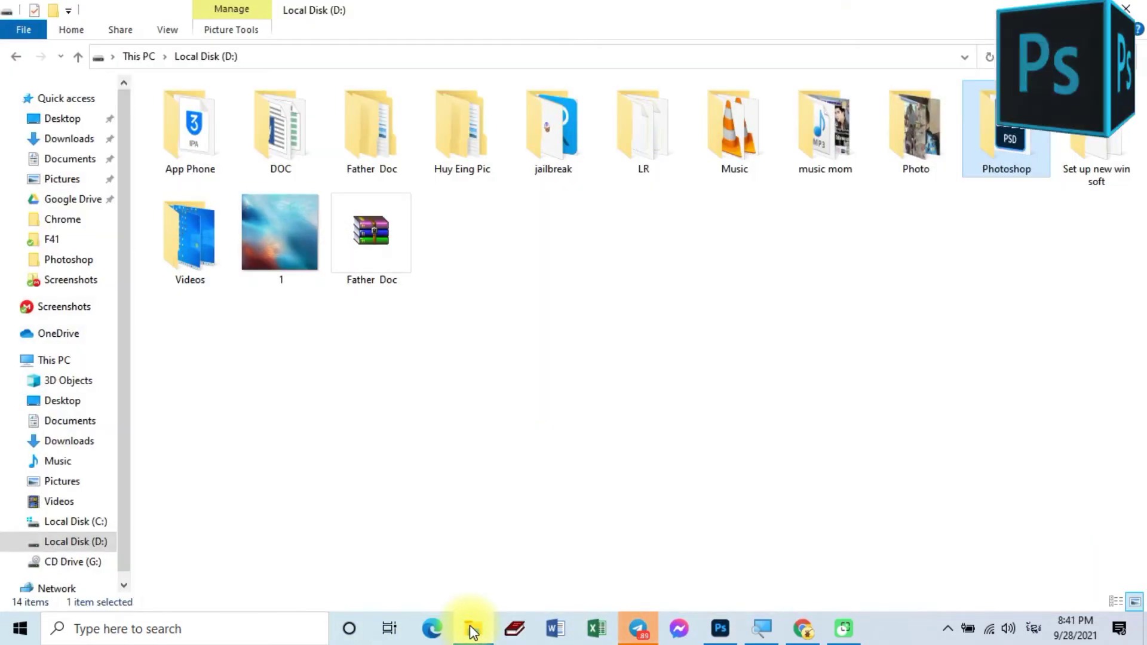
pyautogui.doubleClick(995, 150)
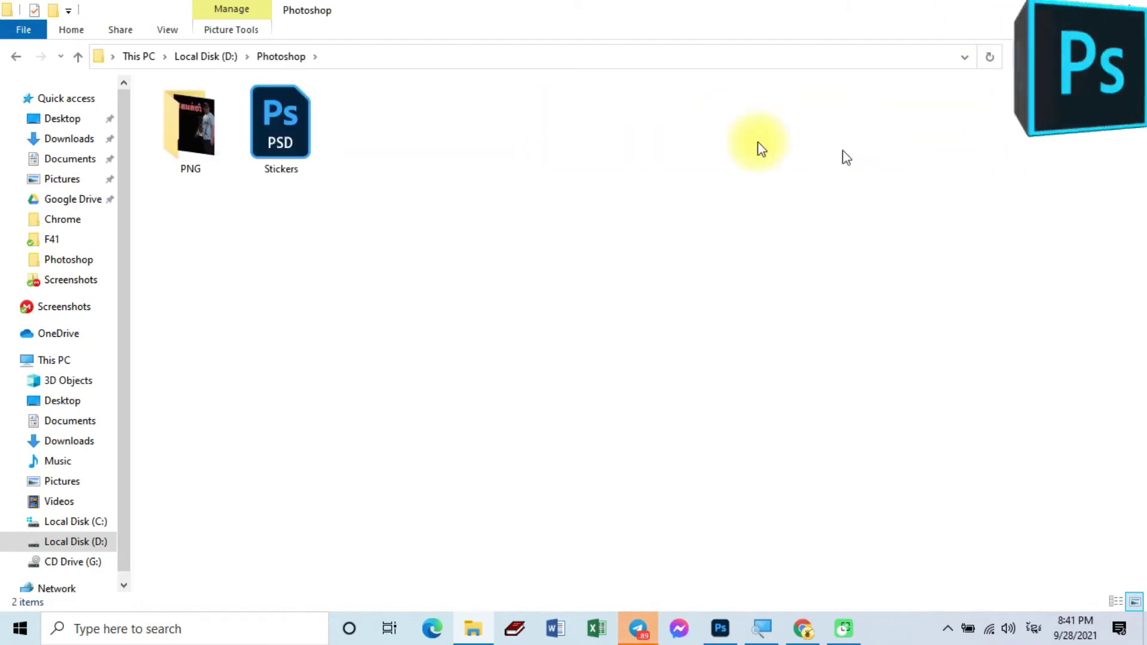
pyautogui.doubleClick(188, 119)
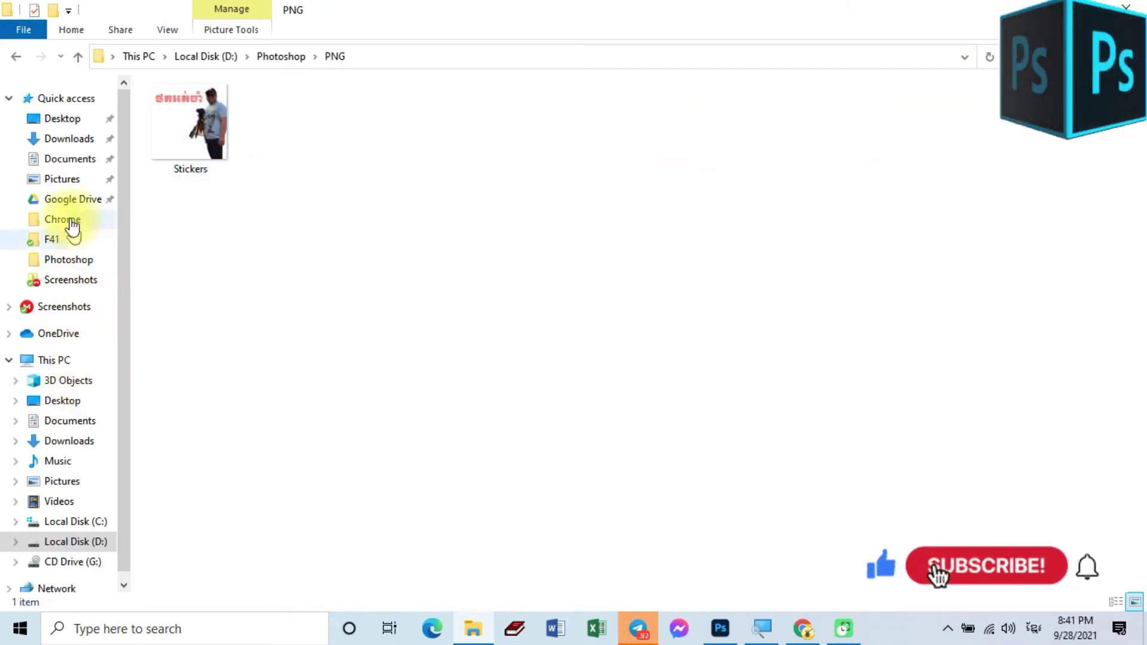
pyautogui.click(65, 178)
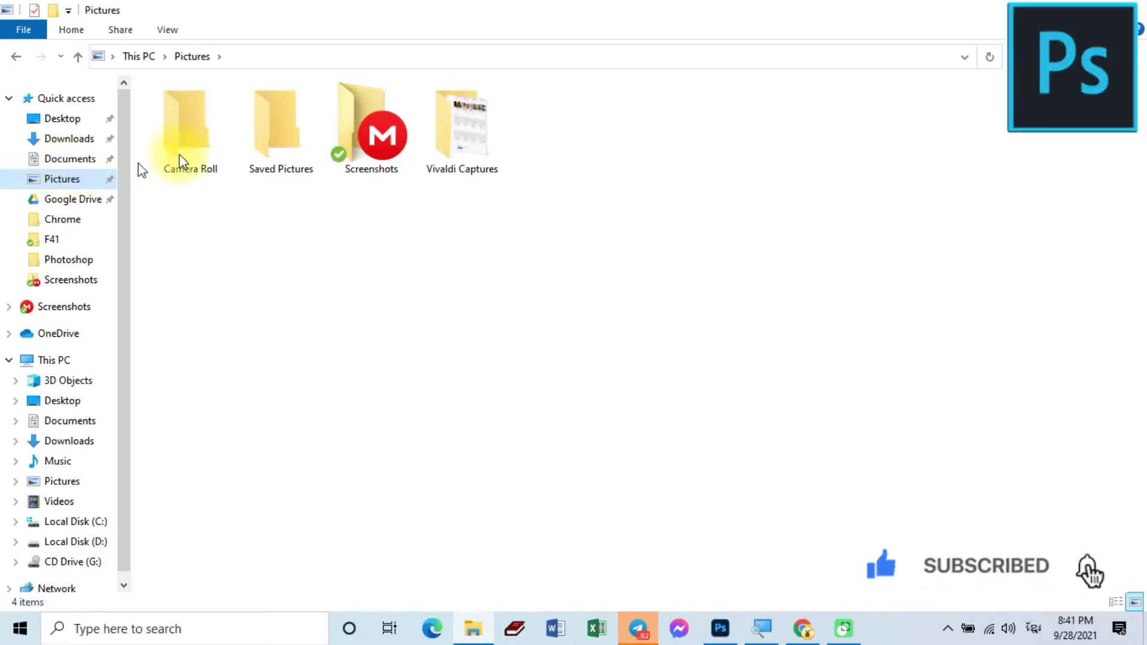
pyautogui.click(83, 426)
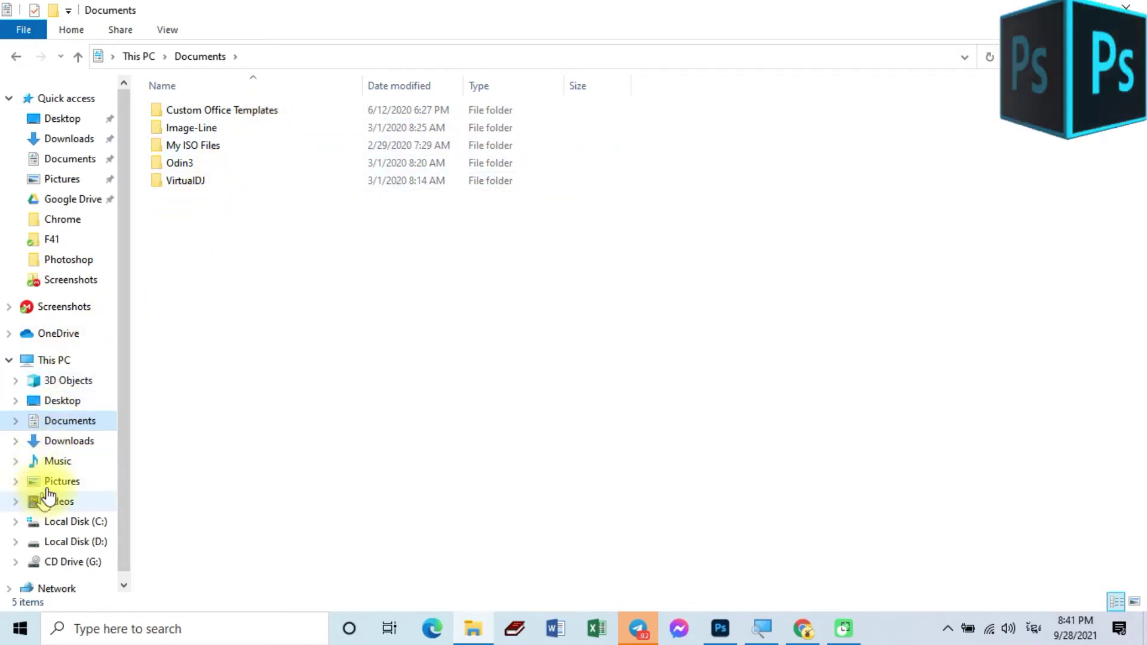
# - Return to Photoshop and save the sticker as the PSD "Test Sticker Telegram" in drive D's Photoshop folder, with Maximize Compatibility on
pyautogui.click(720, 628)
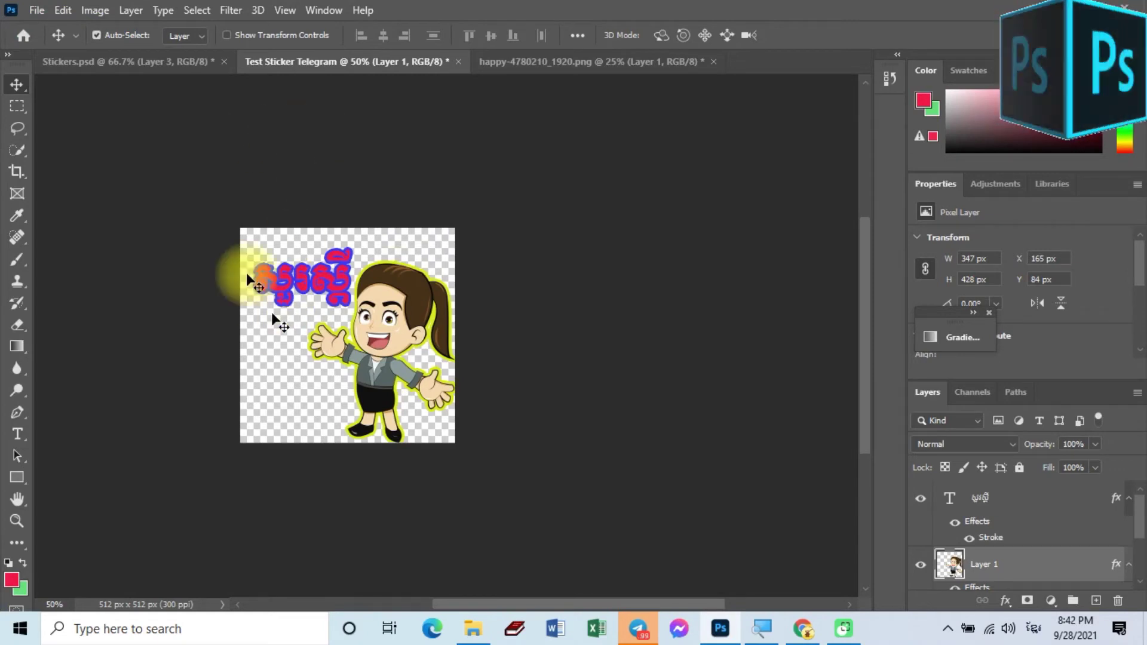
pyautogui.click(37, 10)
pyautogui.moveTo(71, 274)
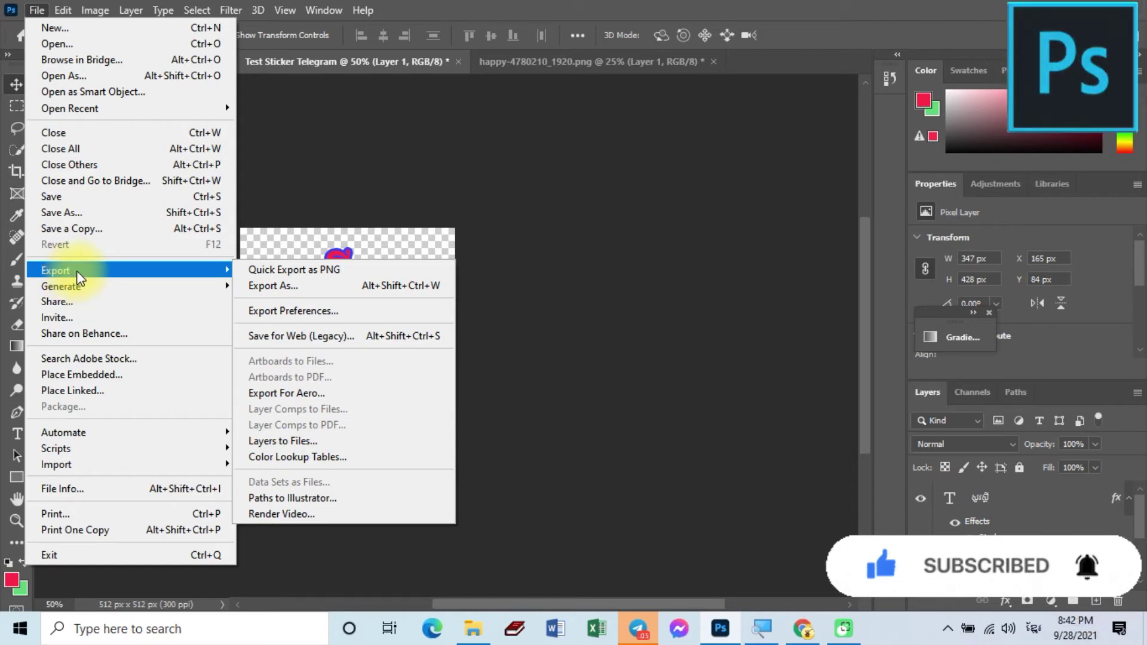
pyautogui.click(87, 214)
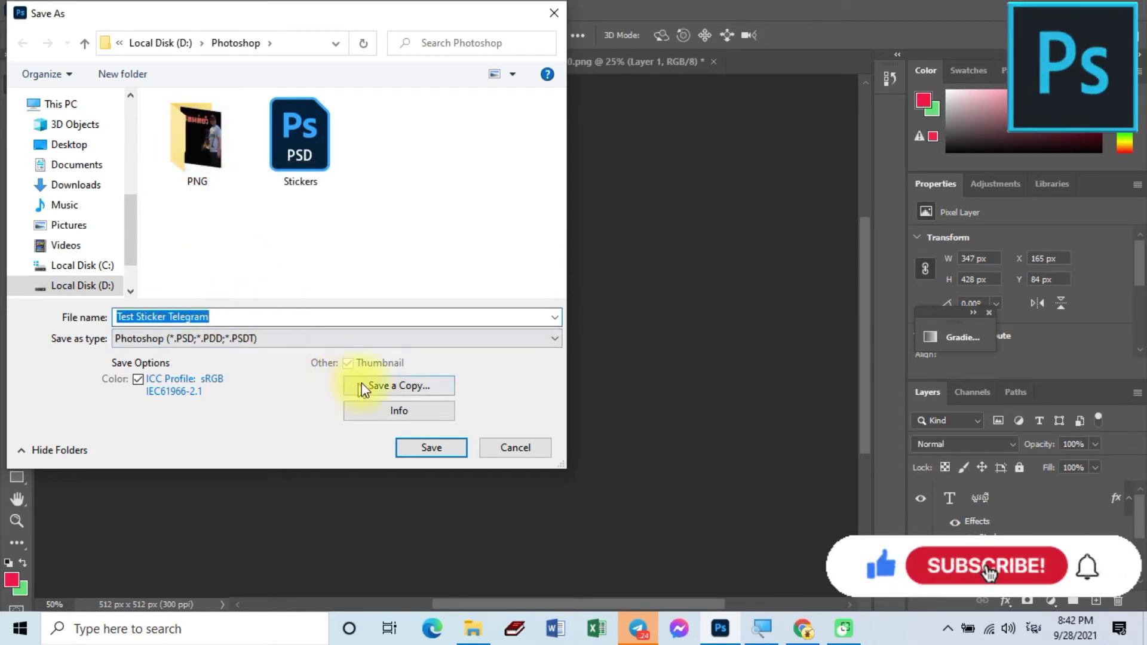
pyautogui.click(439, 447)
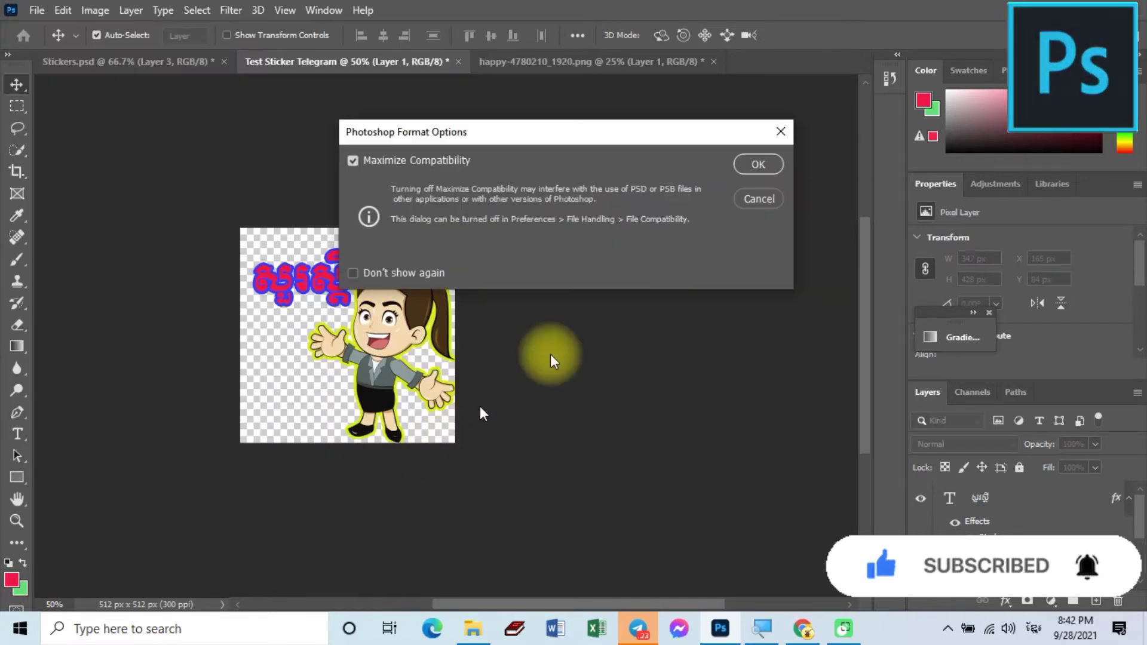
pyautogui.click(760, 164)
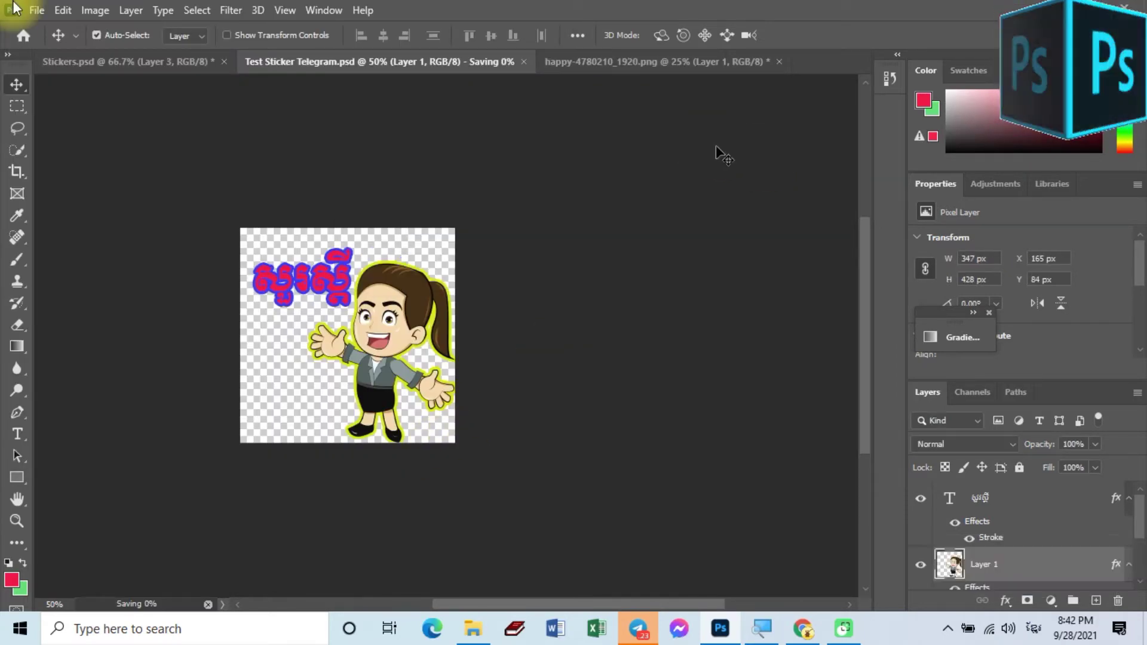
# - Quick-export the saved Test Sticker Telegram document as a PNG
pyautogui.click(37, 9)
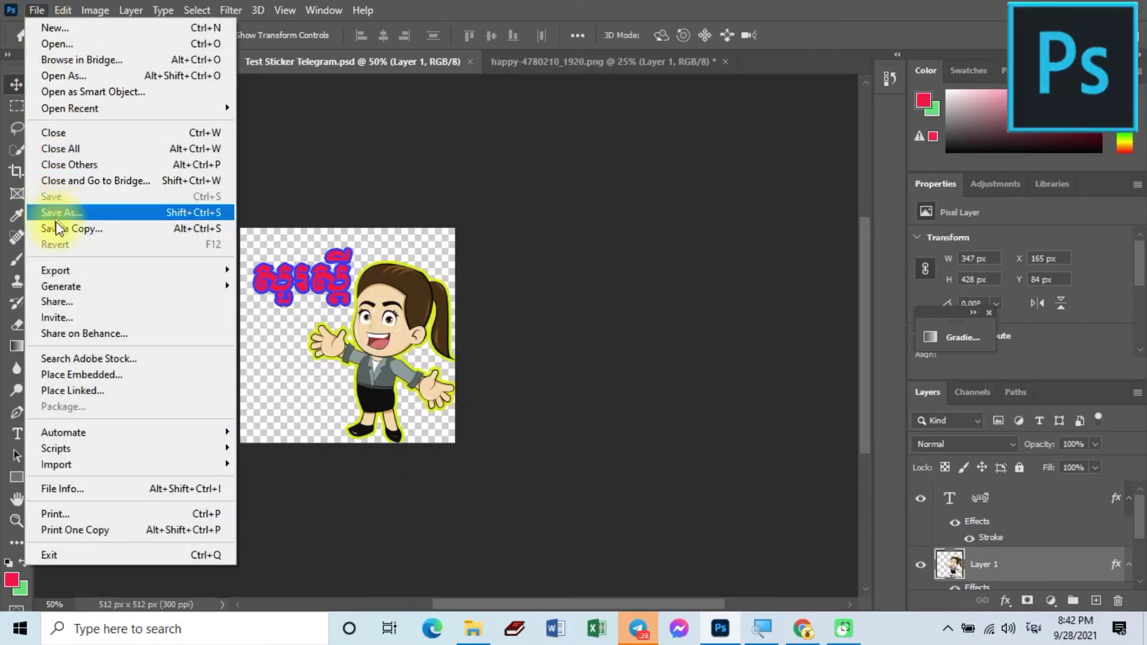
pyautogui.moveTo(60, 269)
pyautogui.click(322, 270)
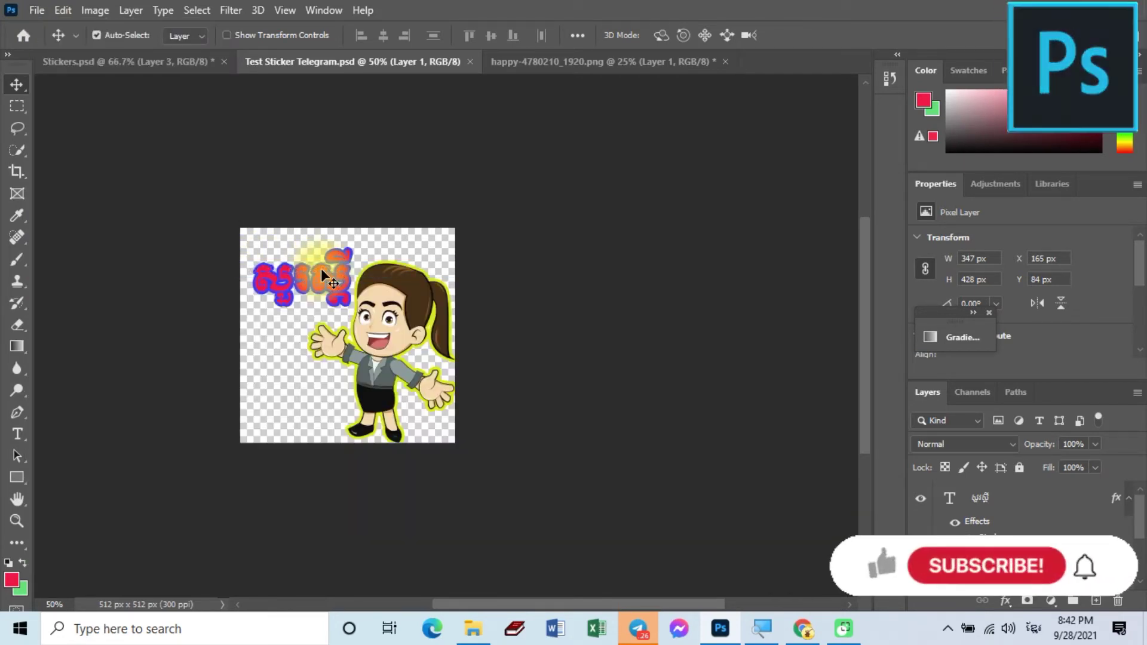
# - Check drive D's Photoshop folder and its PNG subfolder in File Explorer for the saved sticker files, and restore the window to a smaller size
pyautogui.click(487, 629)
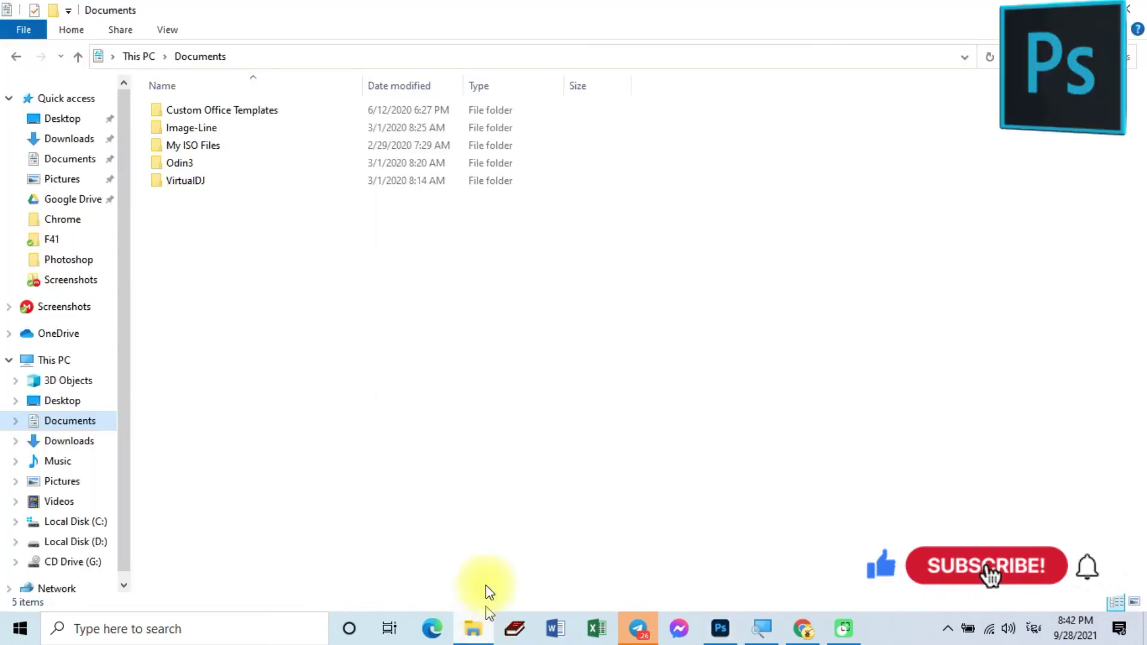
pyautogui.click(89, 545)
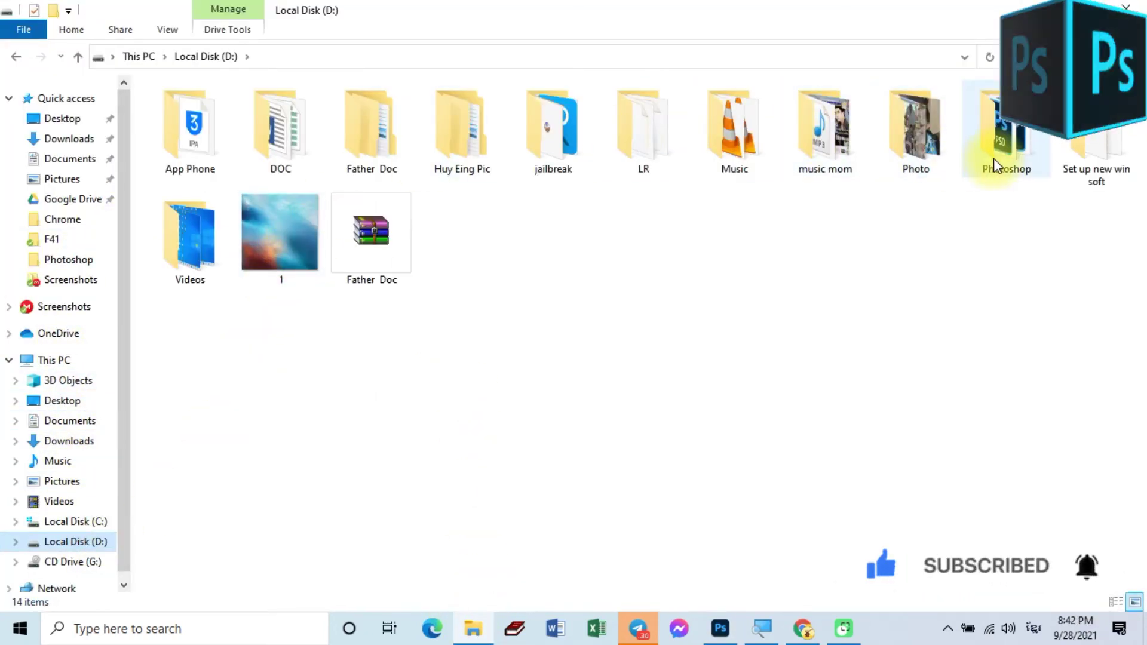
pyautogui.doubleClick(995, 165)
pyautogui.click(294, 152)
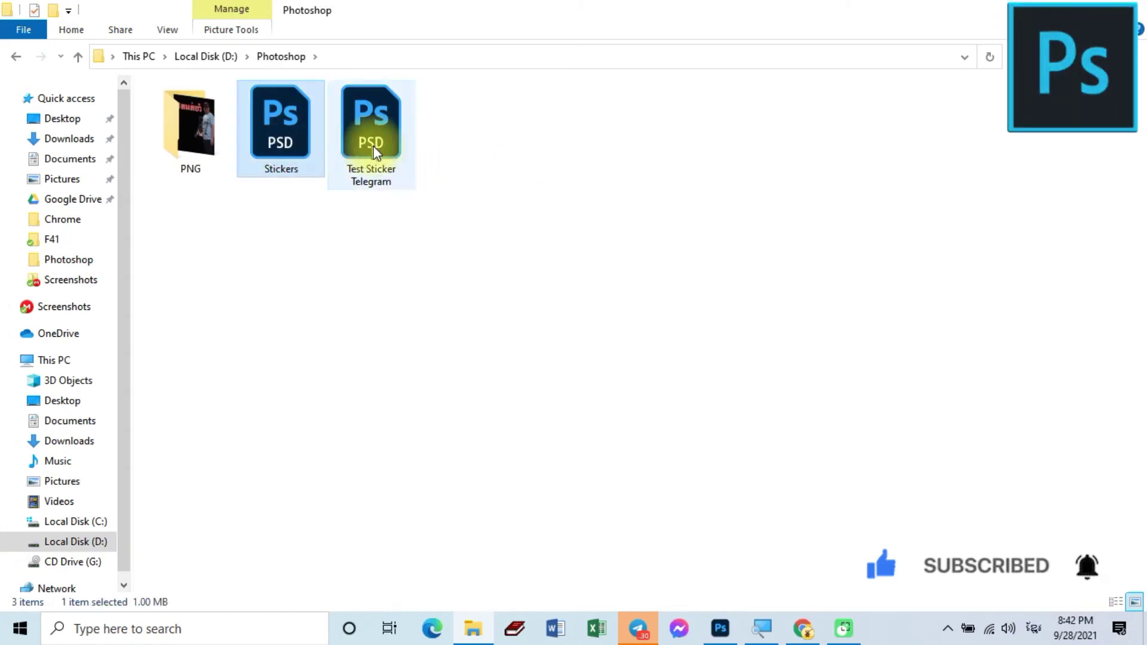
pyautogui.click(375, 152)
pyautogui.doubleClick(213, 128)
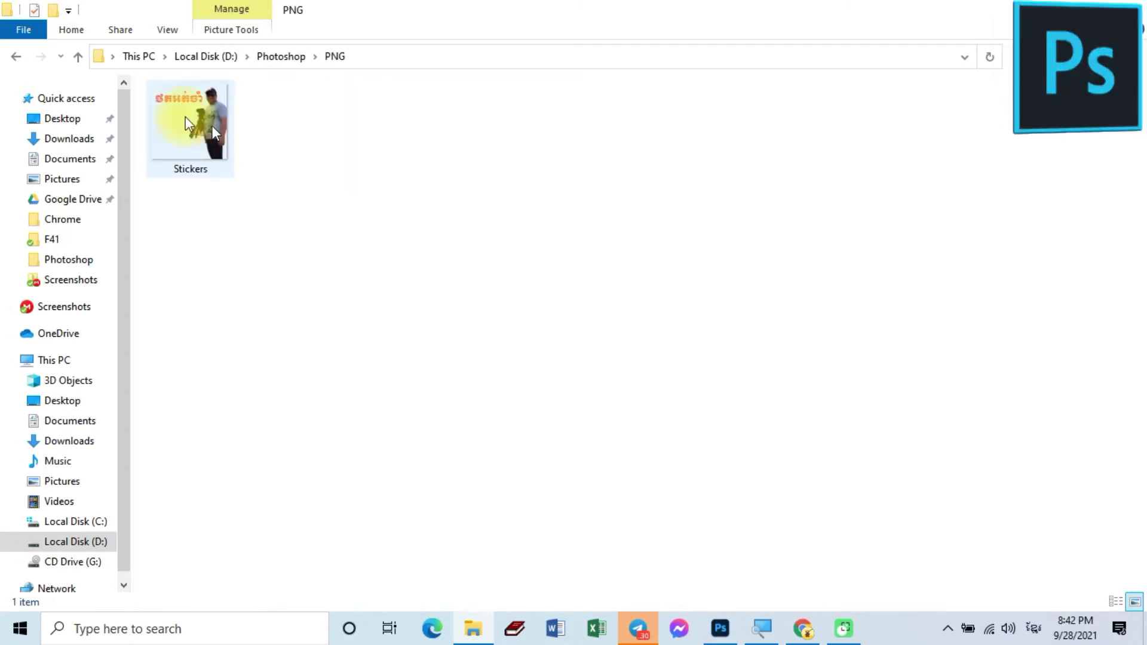
pyautogui.click(80, 56)
pyautogui.doubleClick(1003, 12)
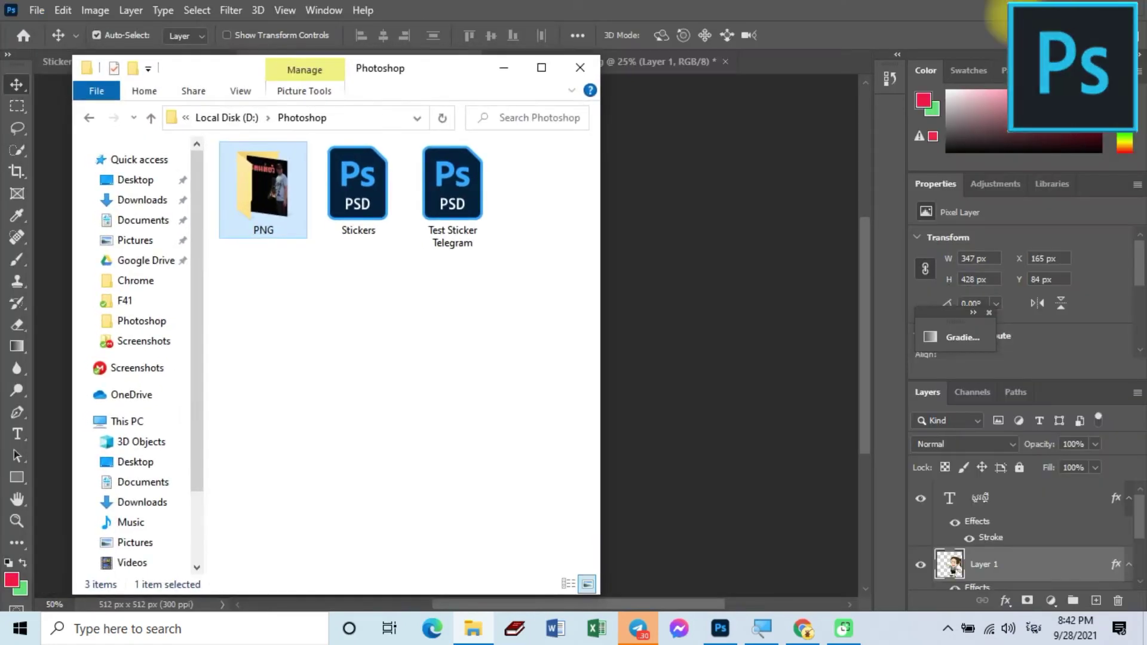
# - Open the exported Test Sticker Telegram PNG from drive D's Photoshop PNG folder to check the image, and close the preview
pyautogui.click(504, 68)
pyautogui.click(1083, 9)
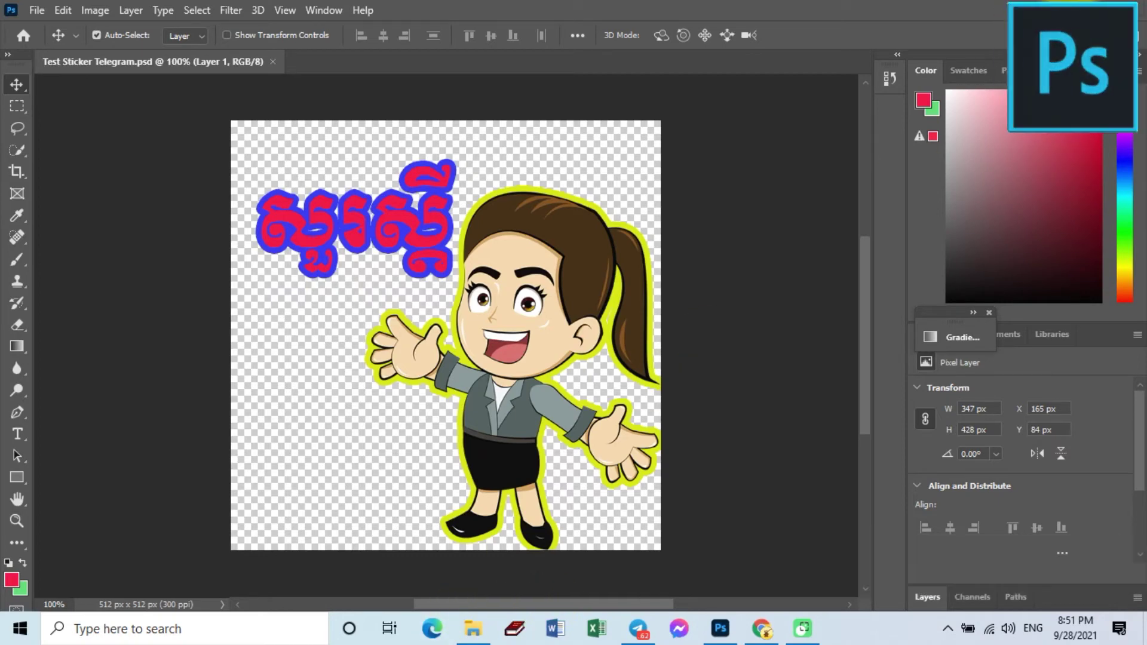
pyautogui.click(472, 628)
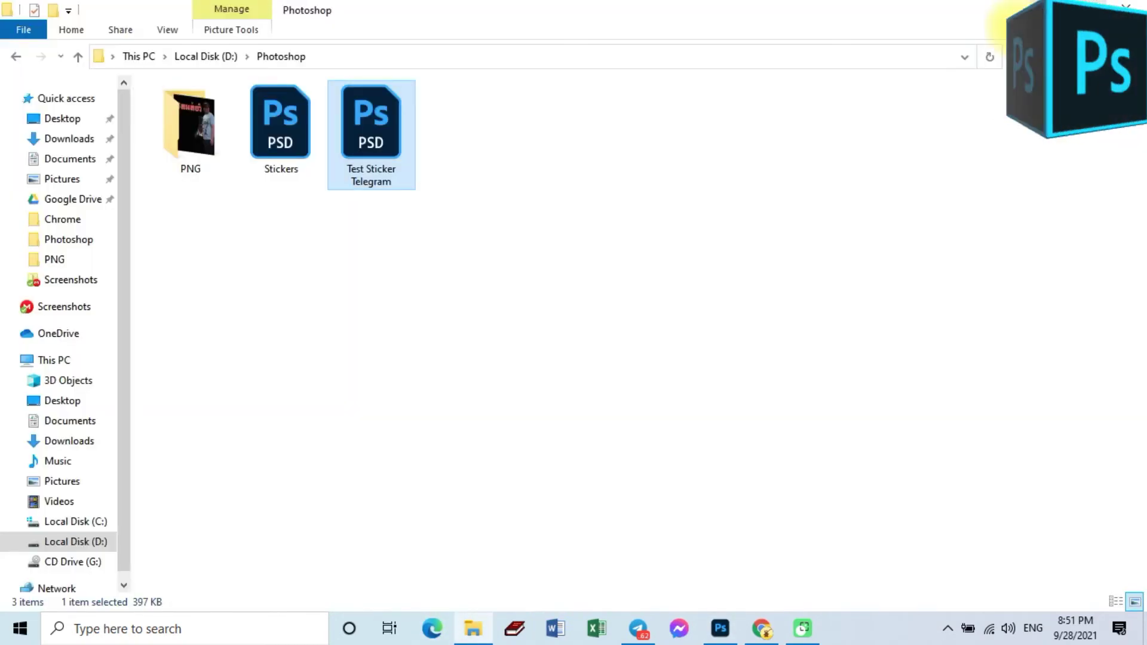
pyautogui.doubleClick(195, 142)
pyautogui.click(294, 132)
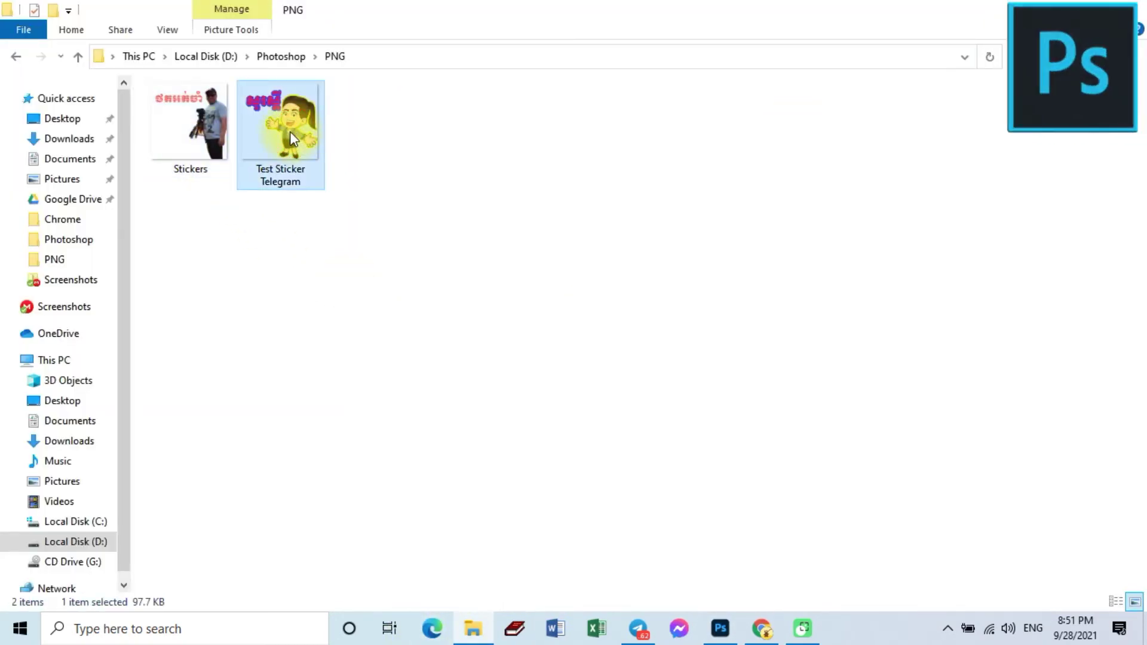
pyautogui.doubleClick(293, 139)
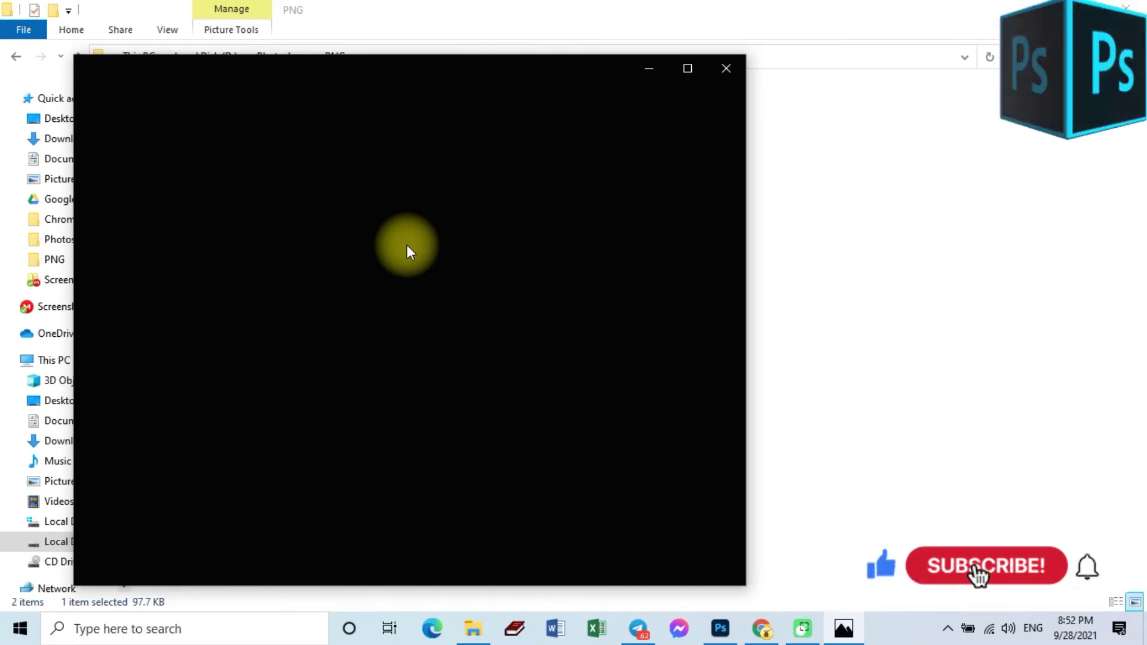
pyautogui.click(725, 69)
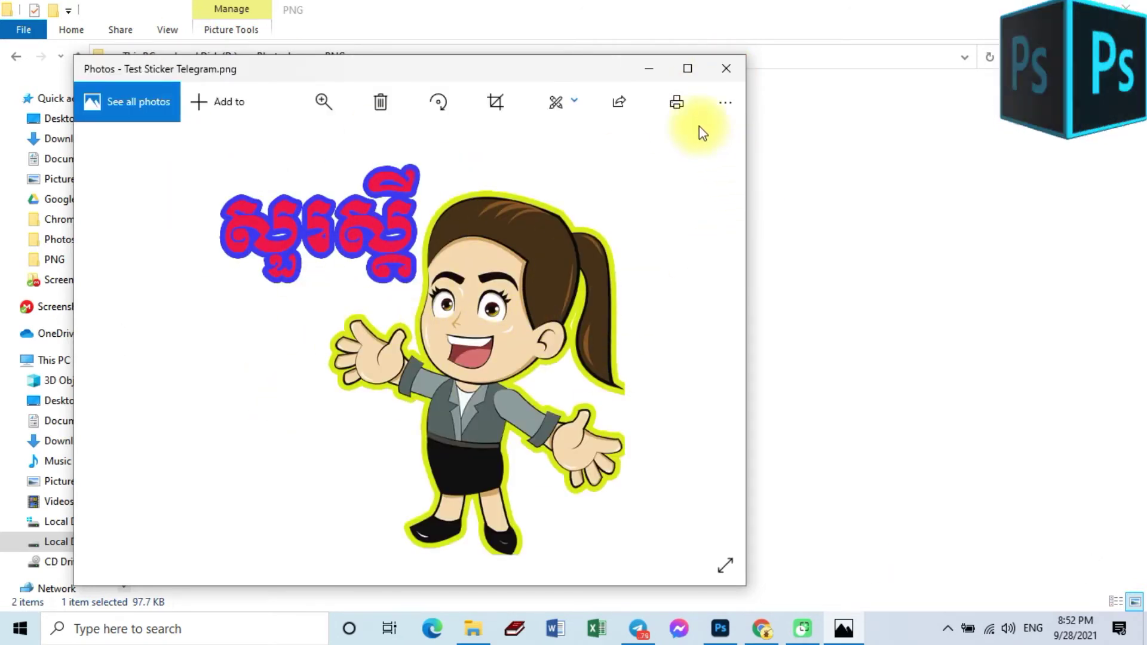
pyautogui.click(723, 70)
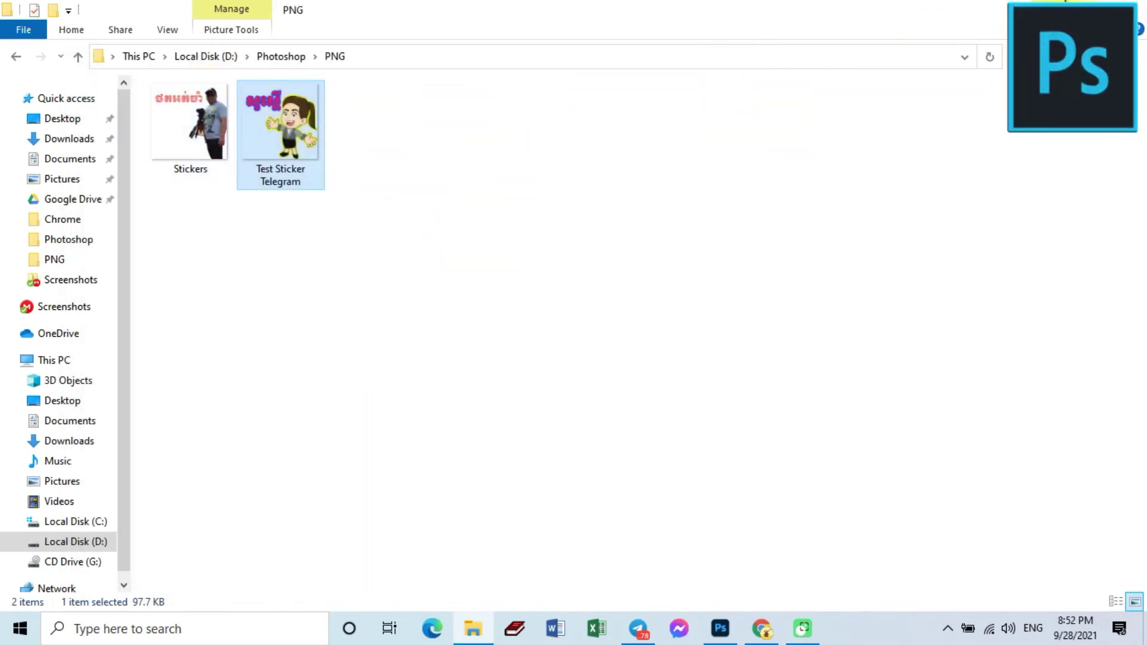
# - Switch to Telegram, search for "@s", open the Stickers bot chat and hide the emoji and sticker sidebar
pyautogui.press('super+d')
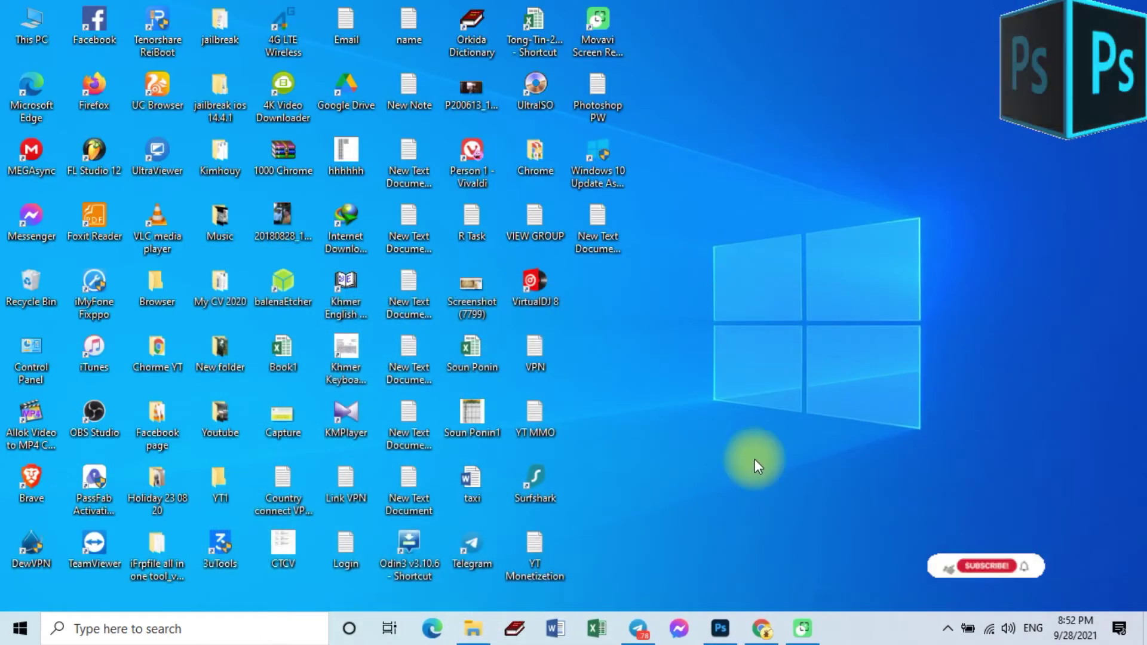
pyautogui.click(640, 627)
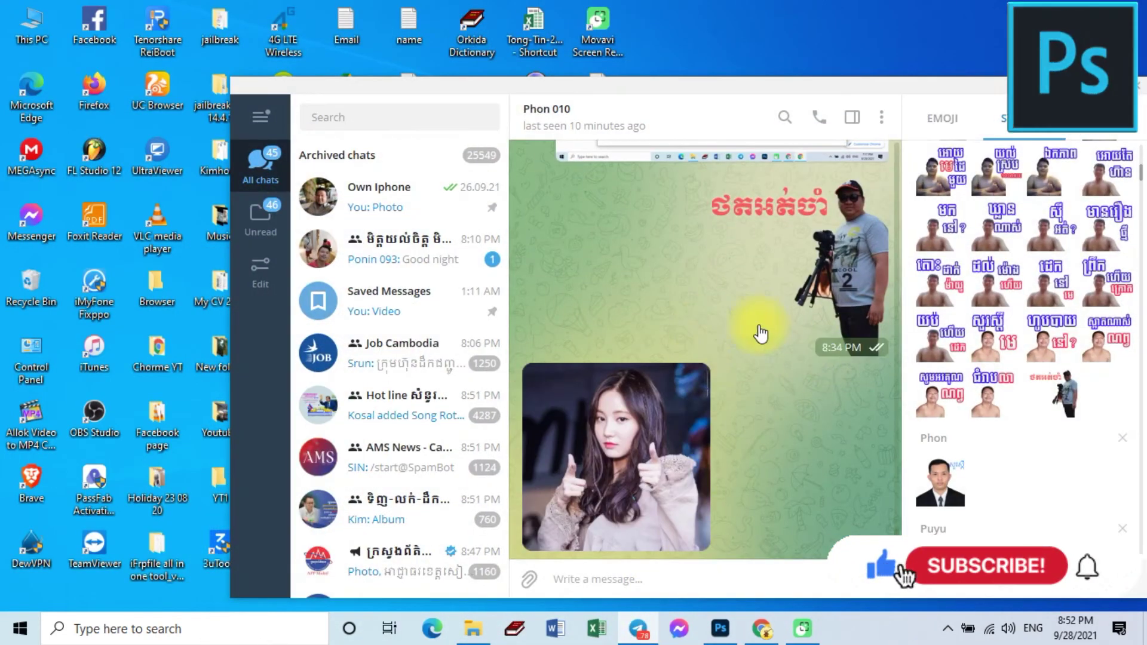
pyautogui.click(364, 121)
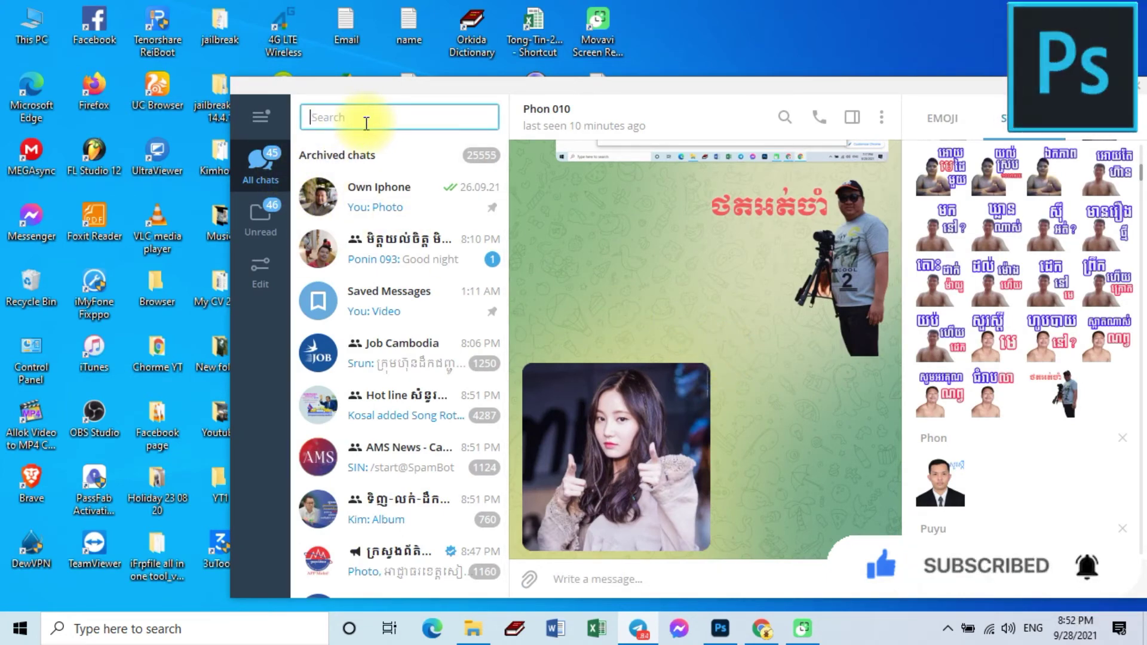
pyautogui.write('@')
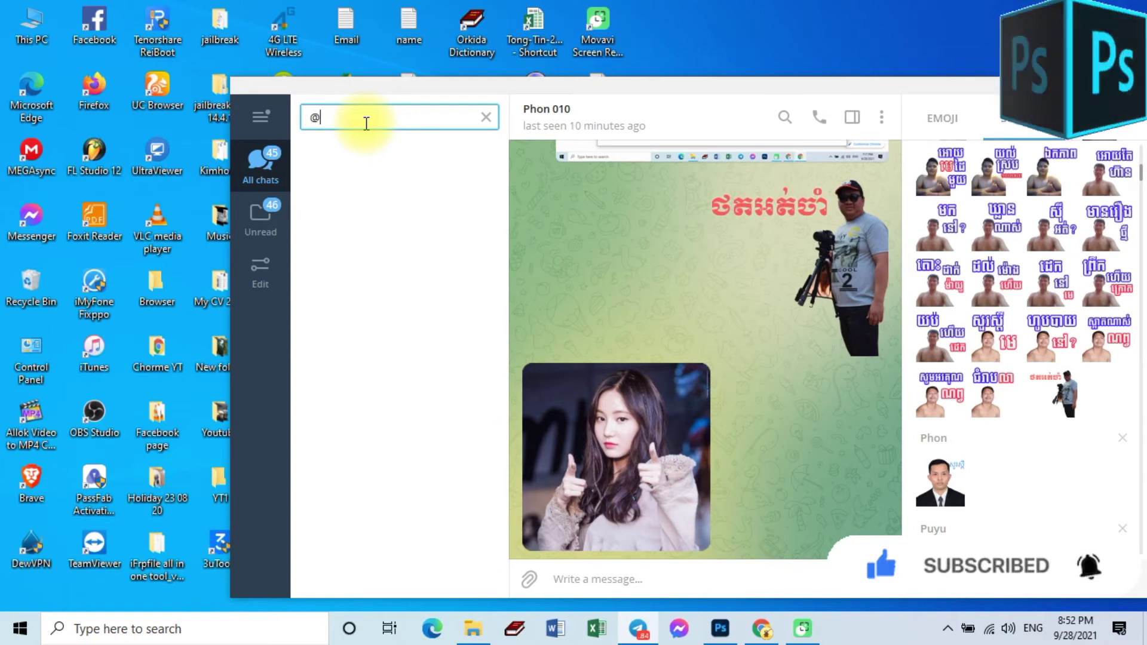
pyautogui.write('s')
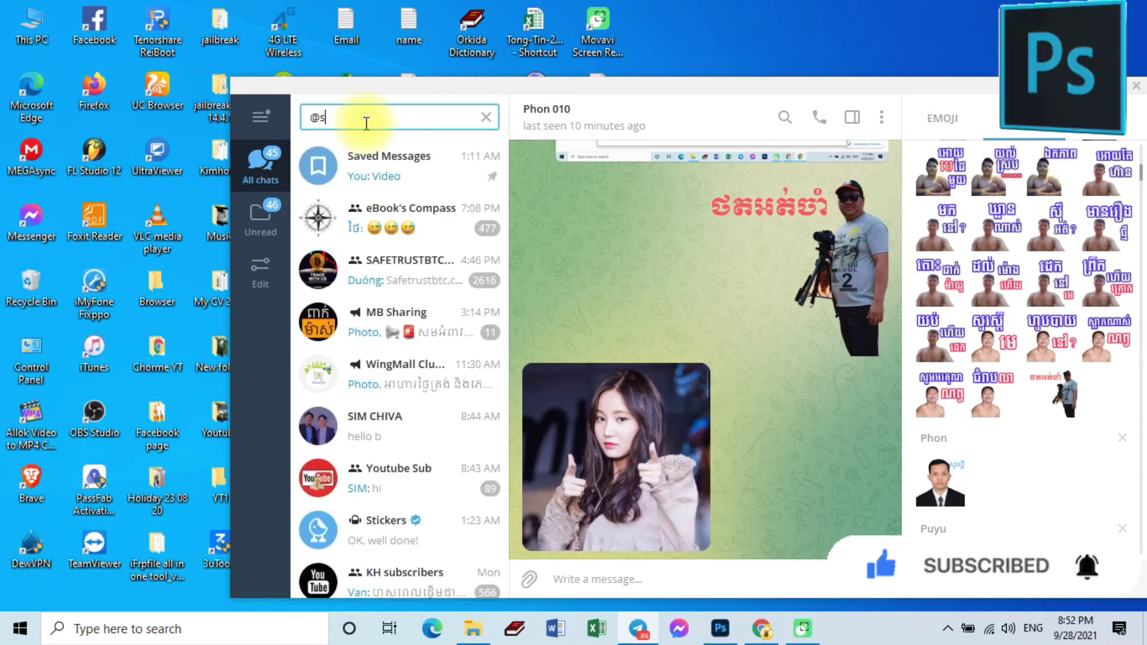
pyautogui.click(404, 524)
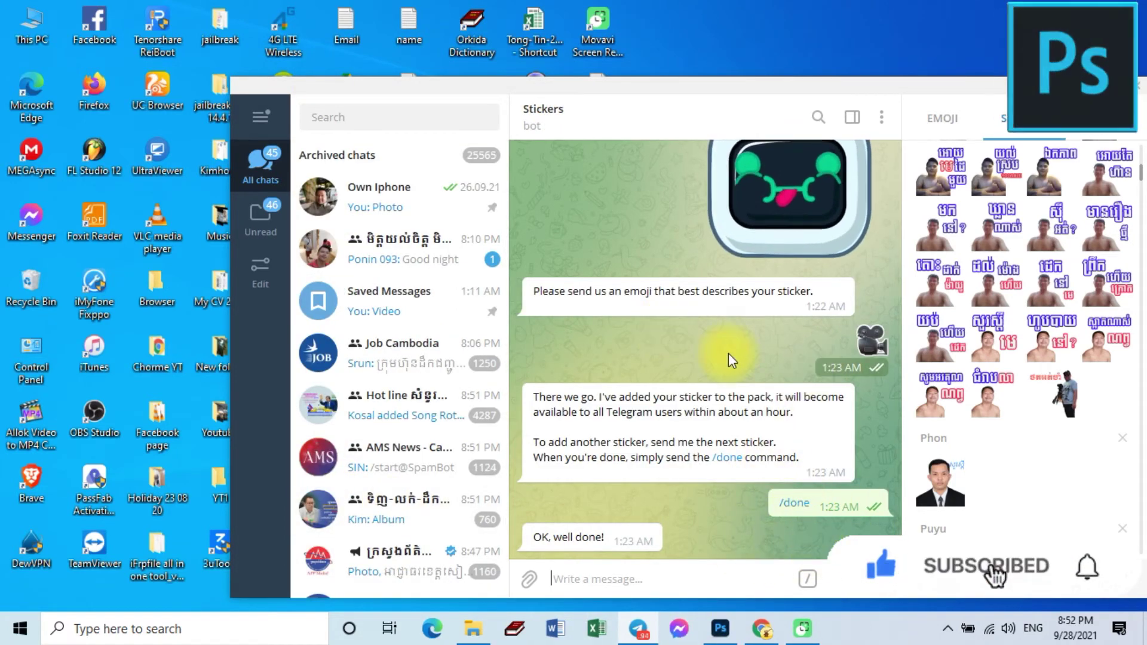
pyautogui.click(836, 578)
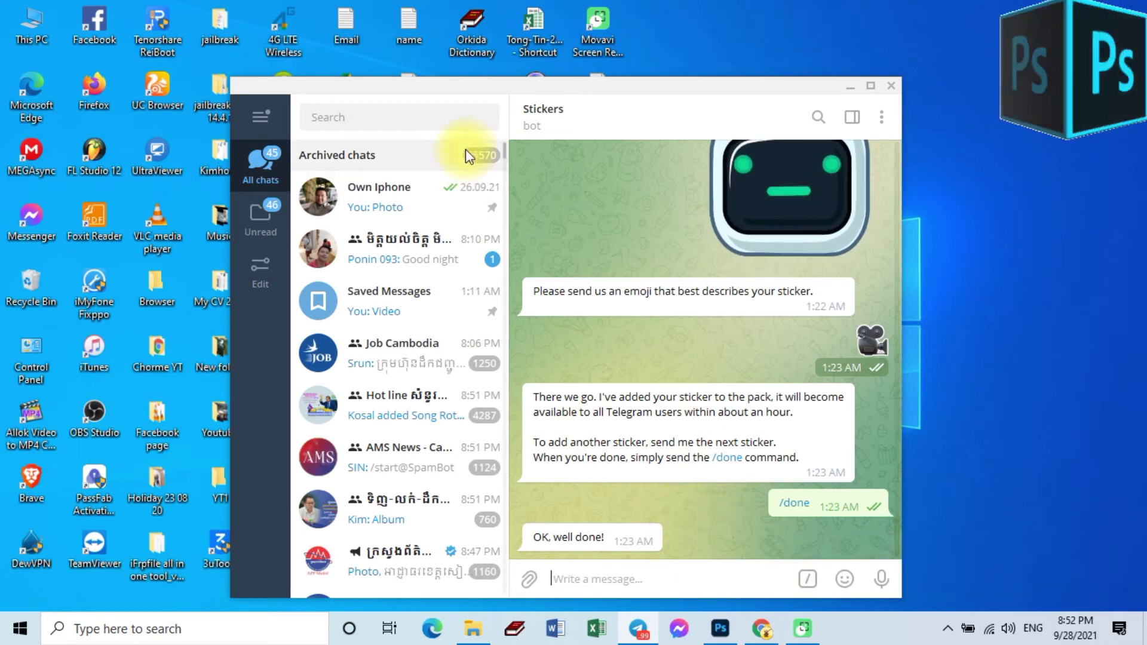
# - Send the Stickers bot the /newpack command to start a new sticker pack
pyautogui.click(807, 580)
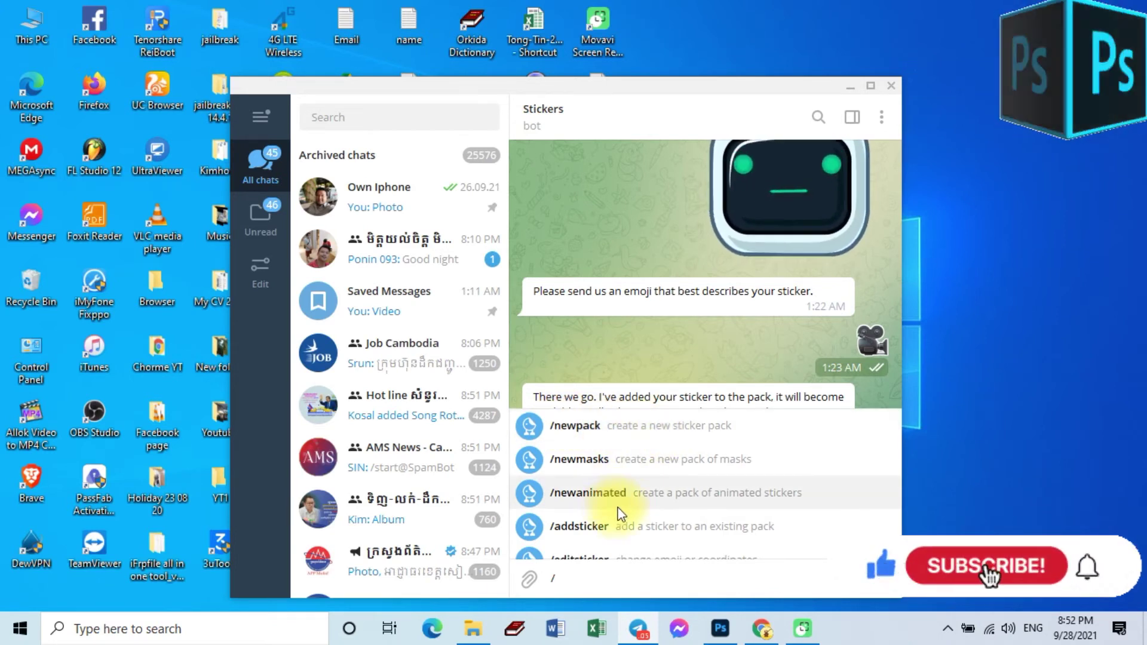
pyautogui.scroll(-1, 626, 516)
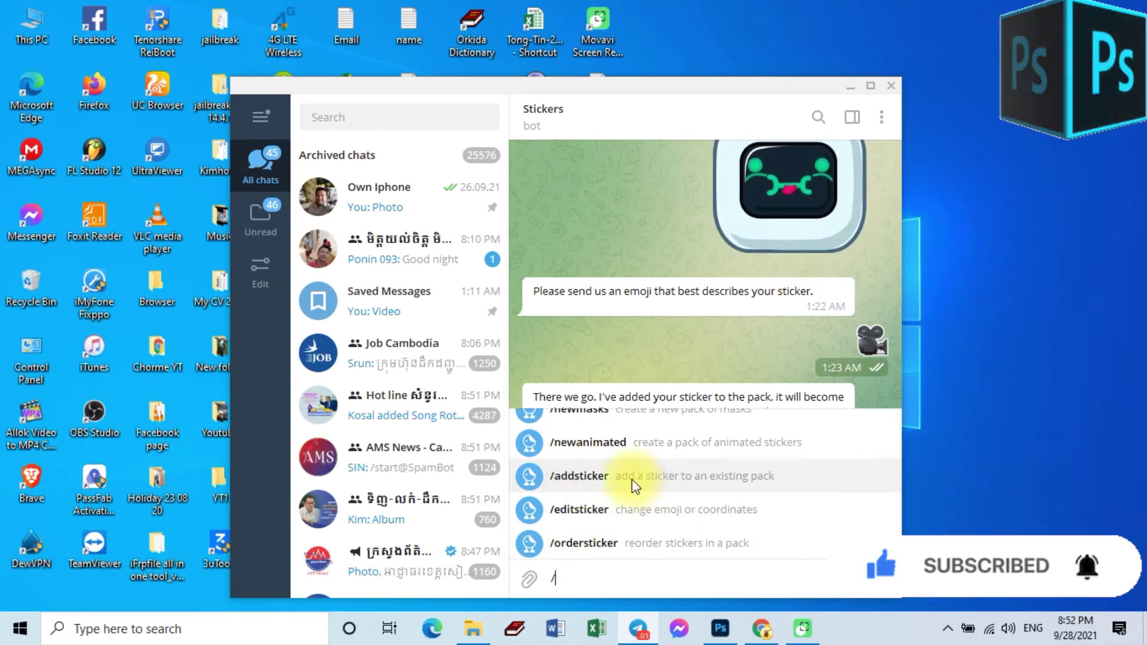
pyautogui.scroll(1, 636, 477)
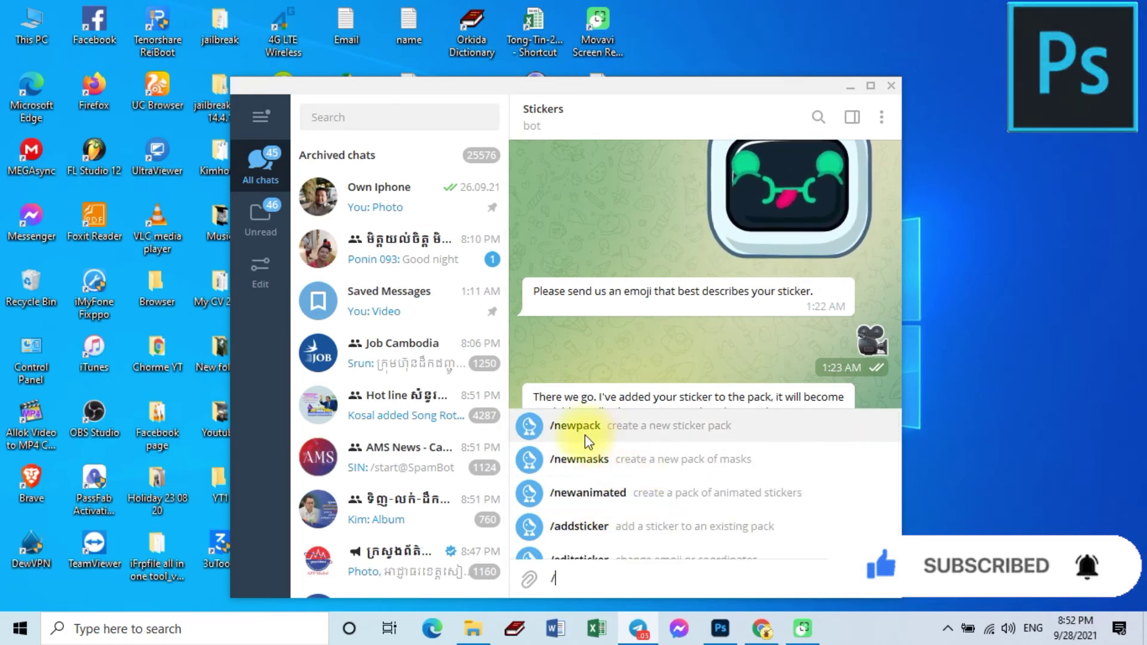
pyautogui.click(615, 429)
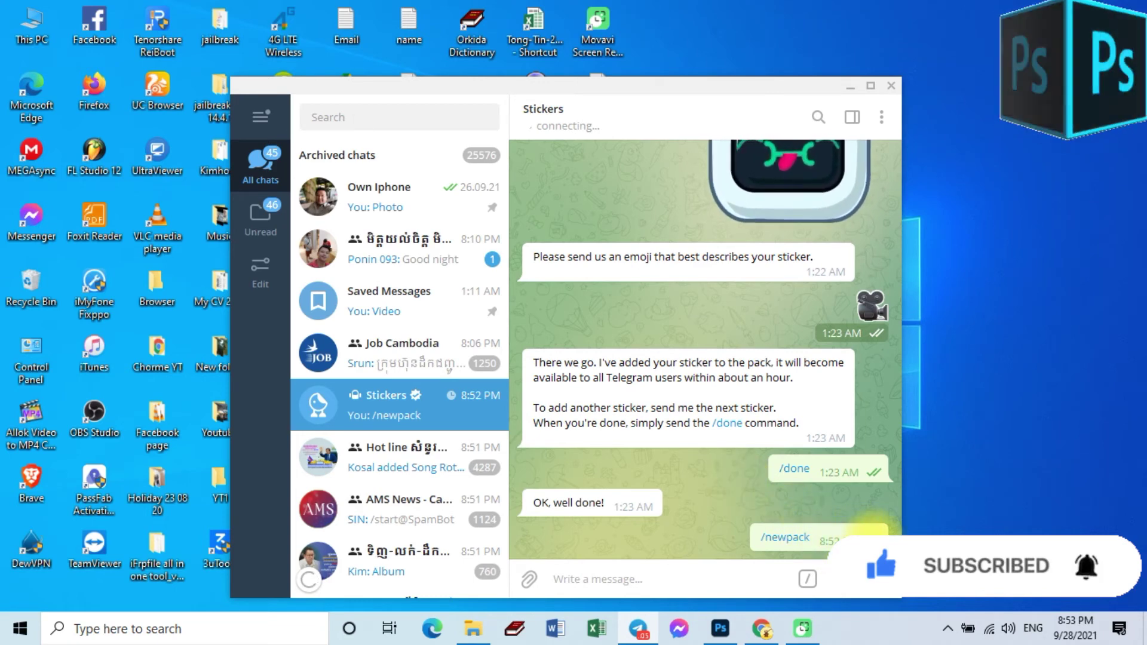
# - Review the earlier exchanges with the Stickers bot about publishing a pack and adding a sticker
pyautogui.scroll(4, 732, 495)
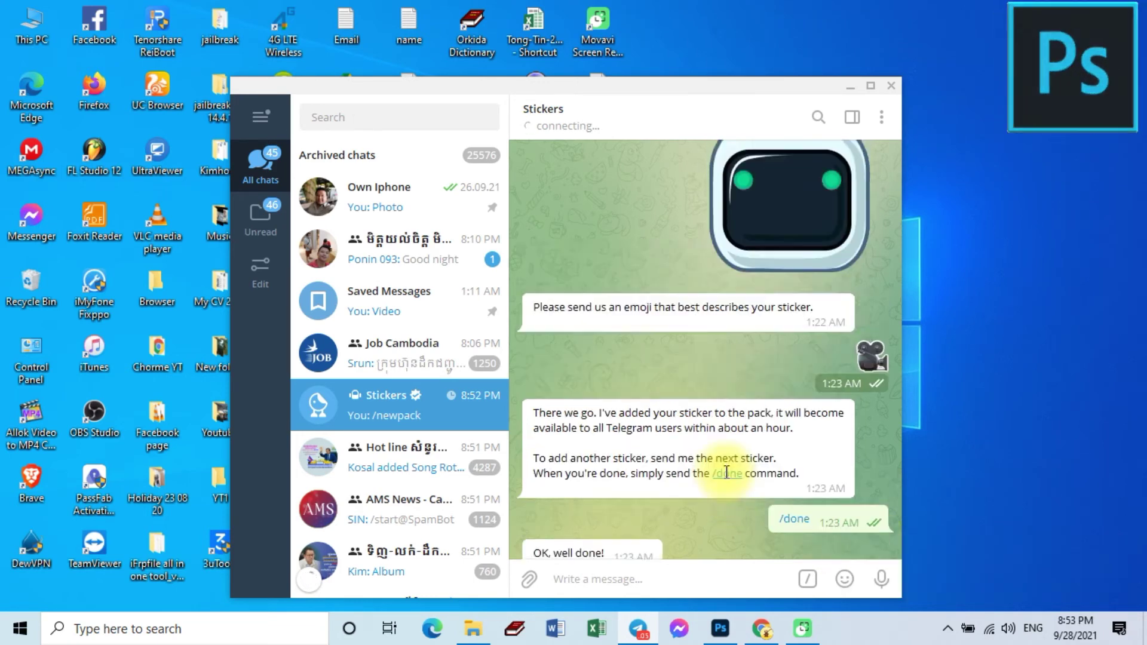
pyautogui.scroll(15, 727, 478)
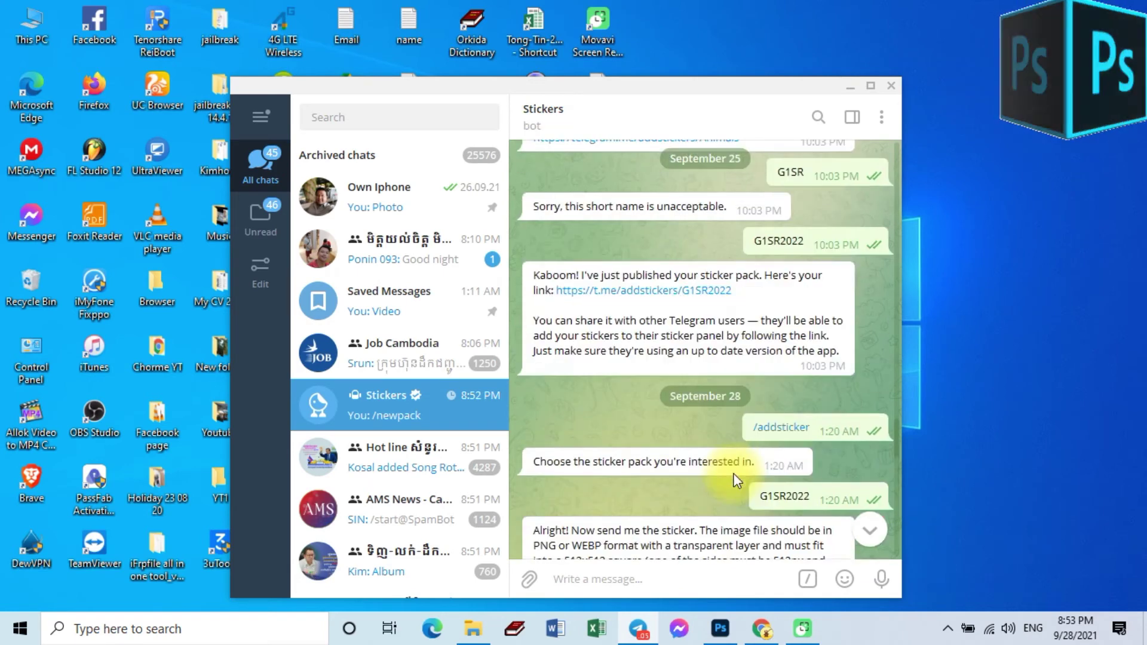
pyautogui.scroll(-5, 736, 475)
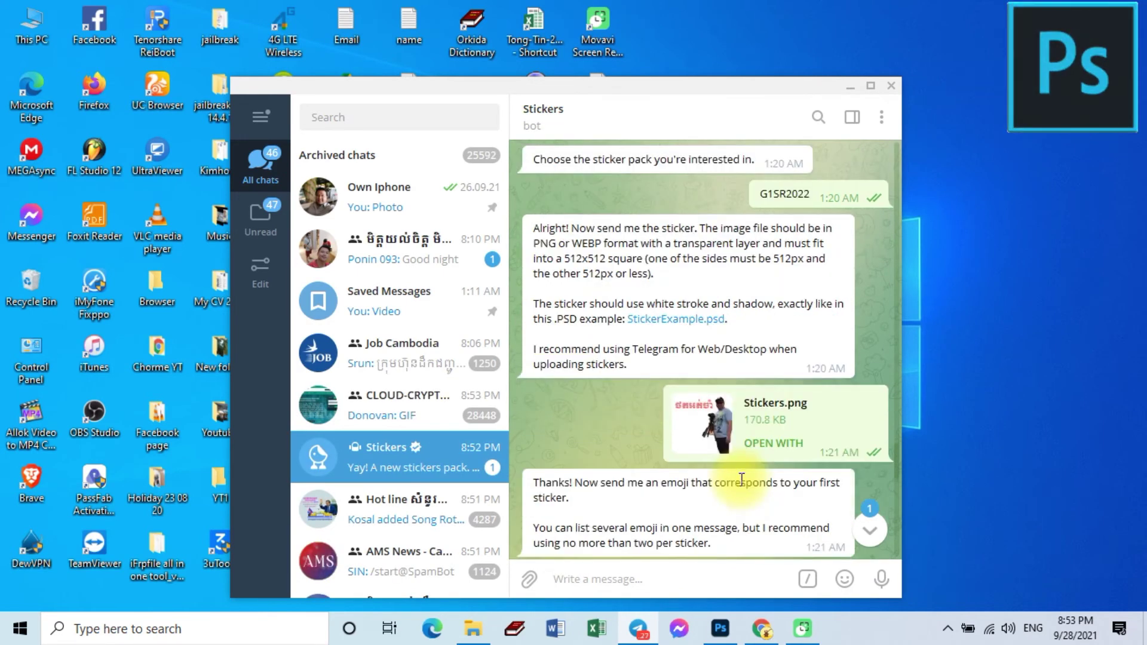
pyautogui.scroll(3, 742, 483)
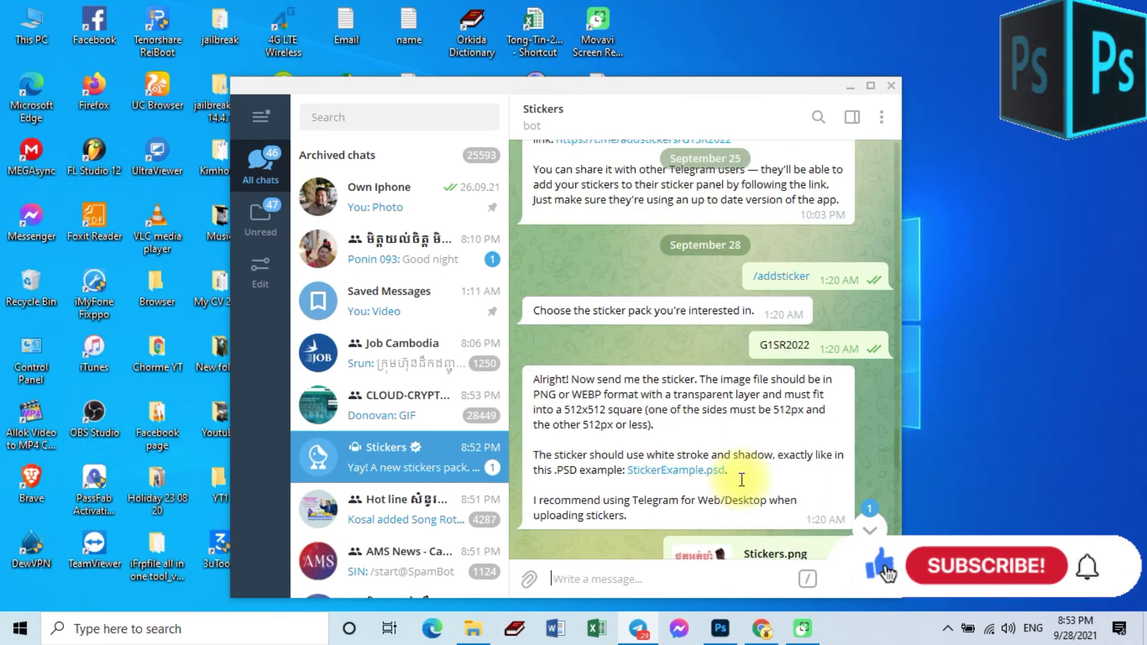
pyautogui.scroll(2, 741, 480)
pyautogui.scroll(10, 741, 479)
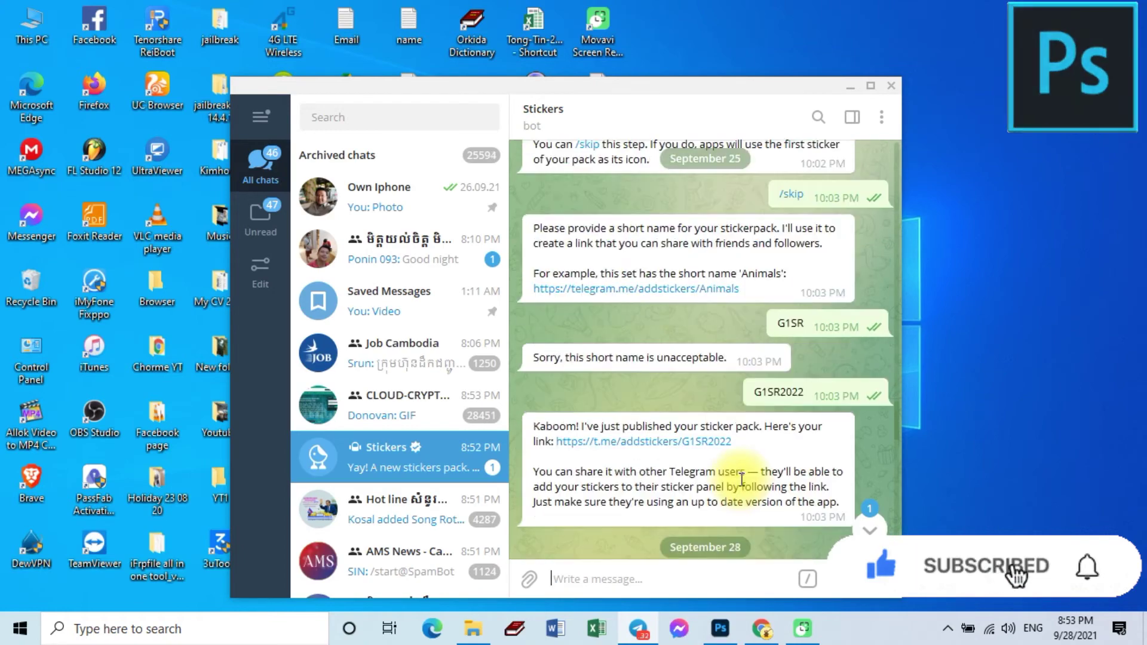
pyautogui.scroll(2, 741, 479)
pyautogui.scroll(-20, 741, 483)
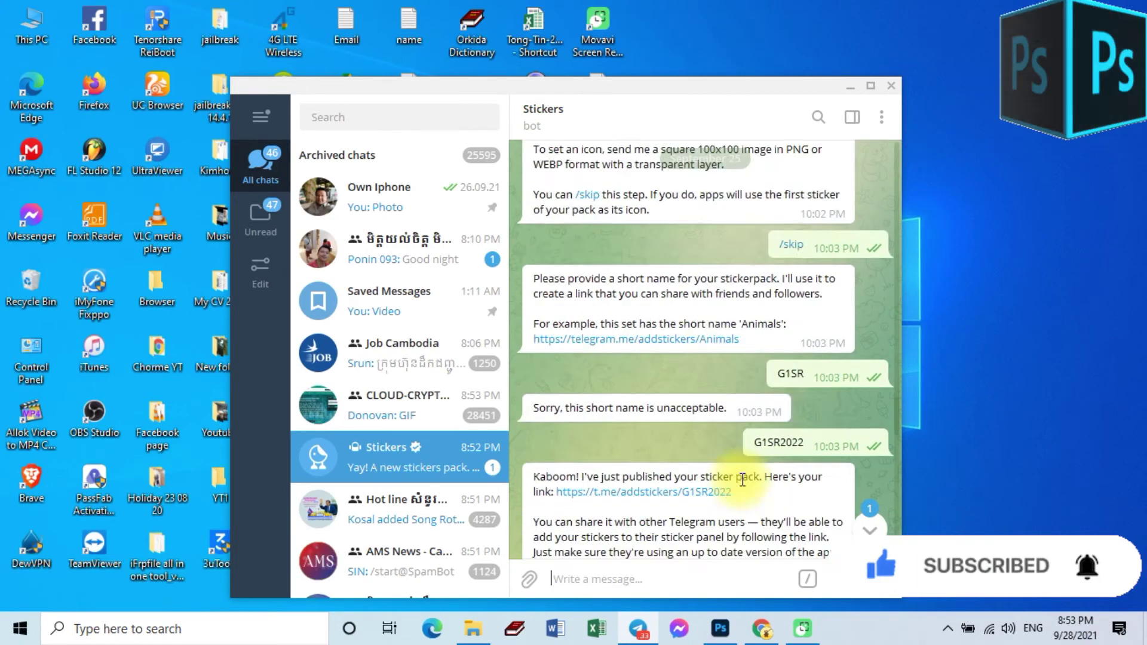
pyautogui.scroll(-5, 751, 483)
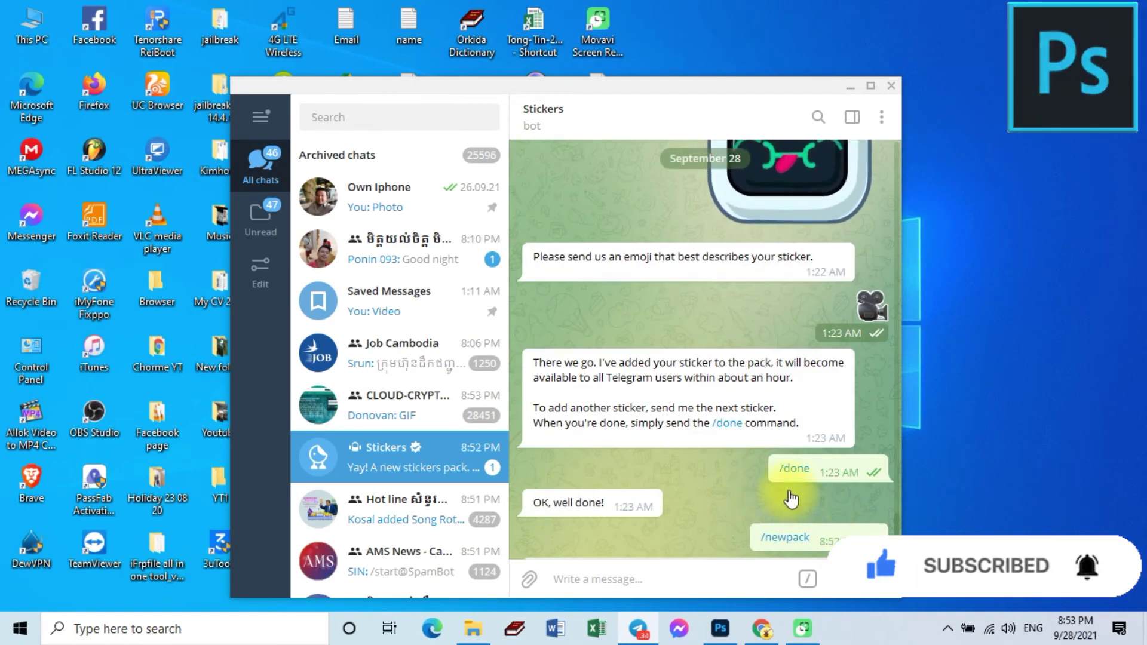
# - Send "TestSt1Hello" to the Stickers bot as the name of the new pack
pyautogui.scroll(-1, 791, 499)
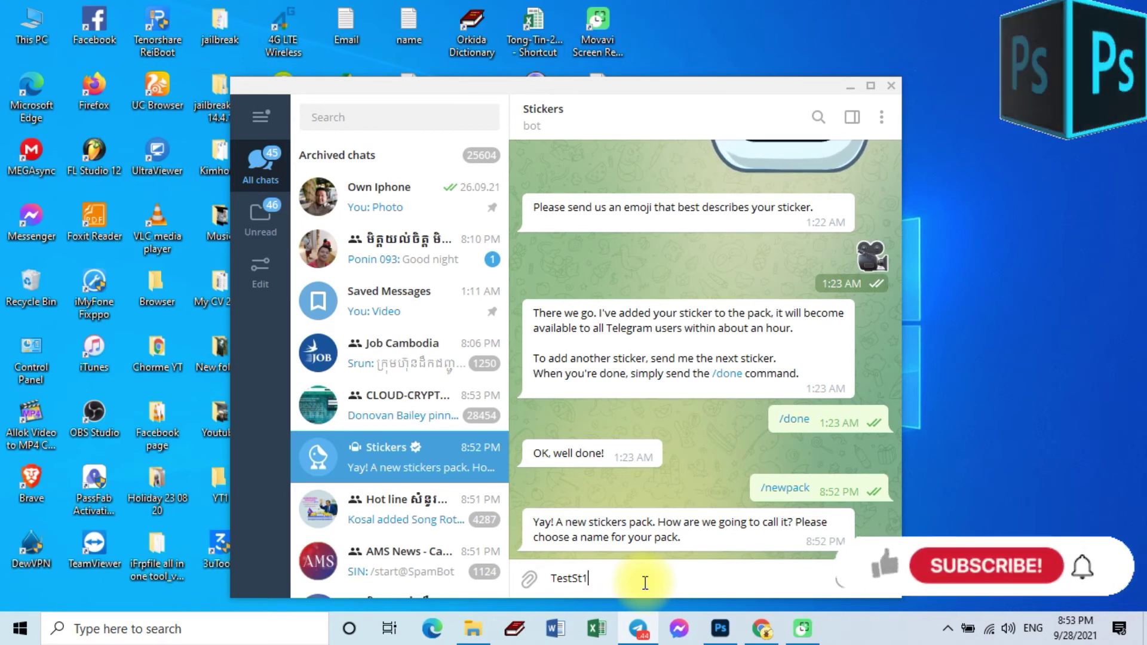
pyautogui.write('Hell')
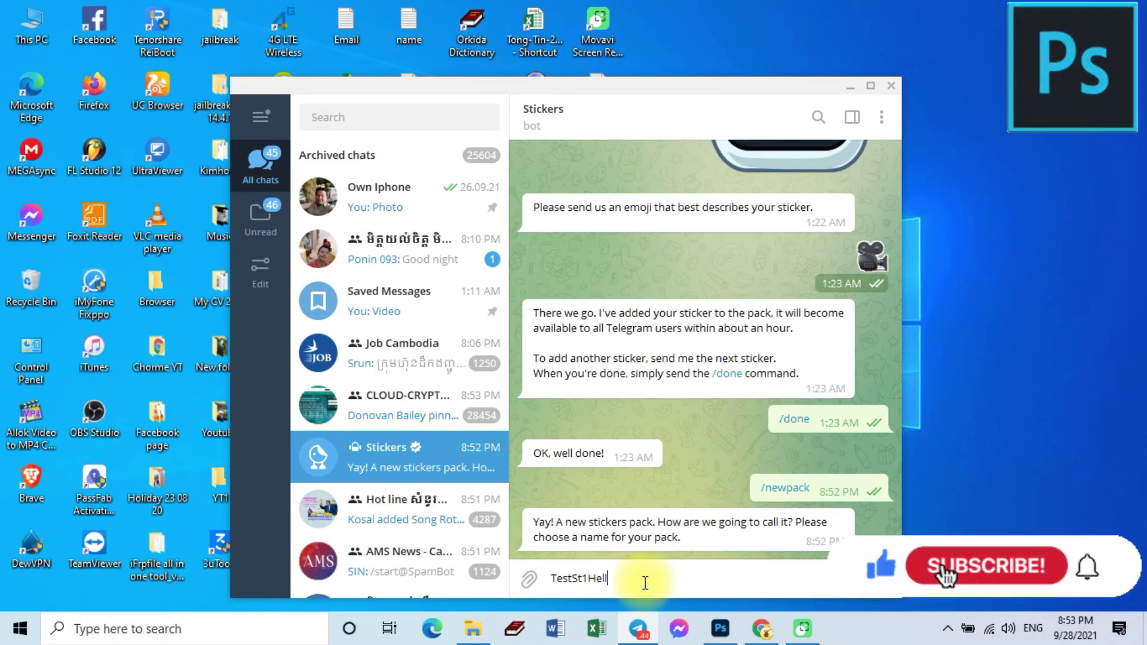
pyautogui.write('o')
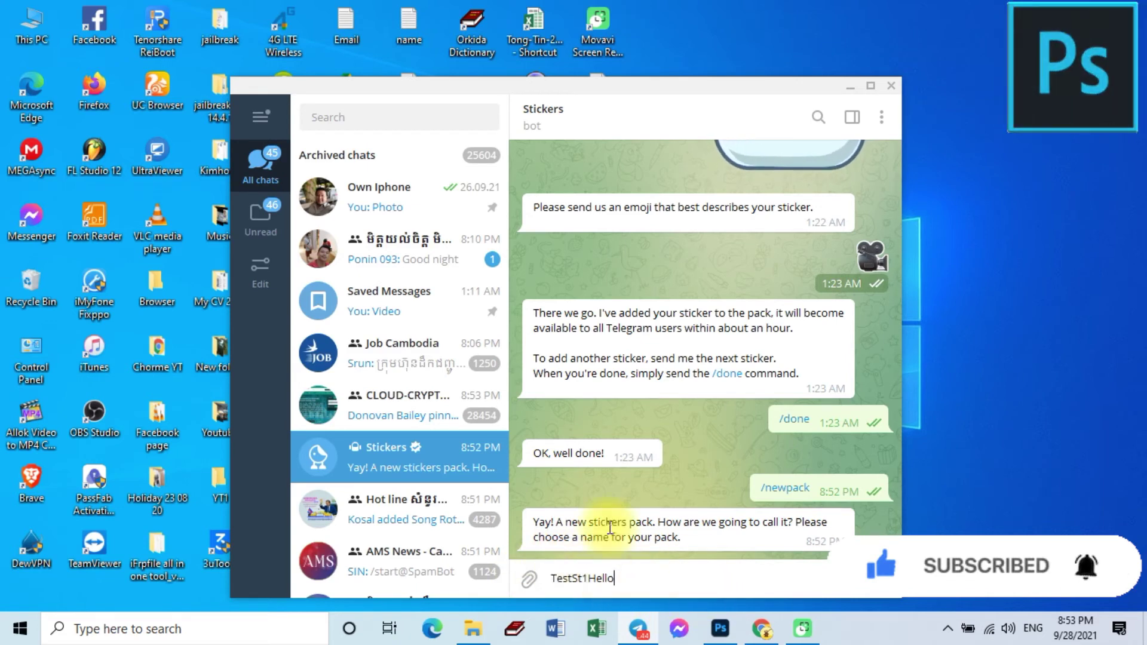
pyautogui.click(881, 578)
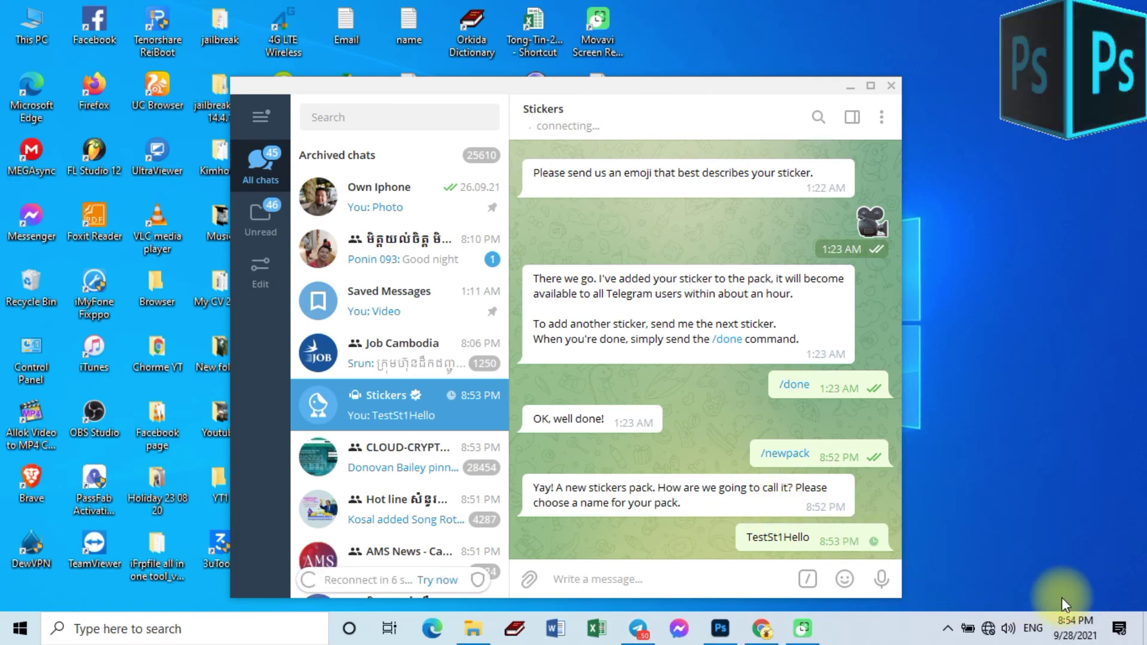
# - Connect the computer to the Rice Shop Wi-Fi network with automatic connection enabled
pyautogui.click(986, 629)
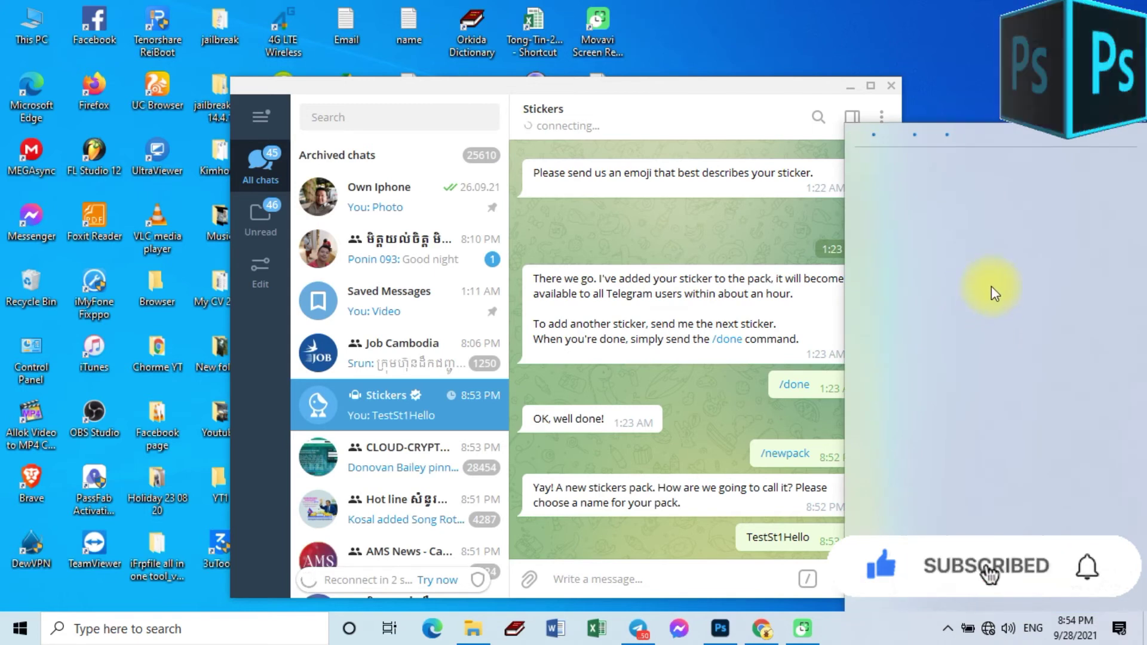
pyautogui.click(980, 220)
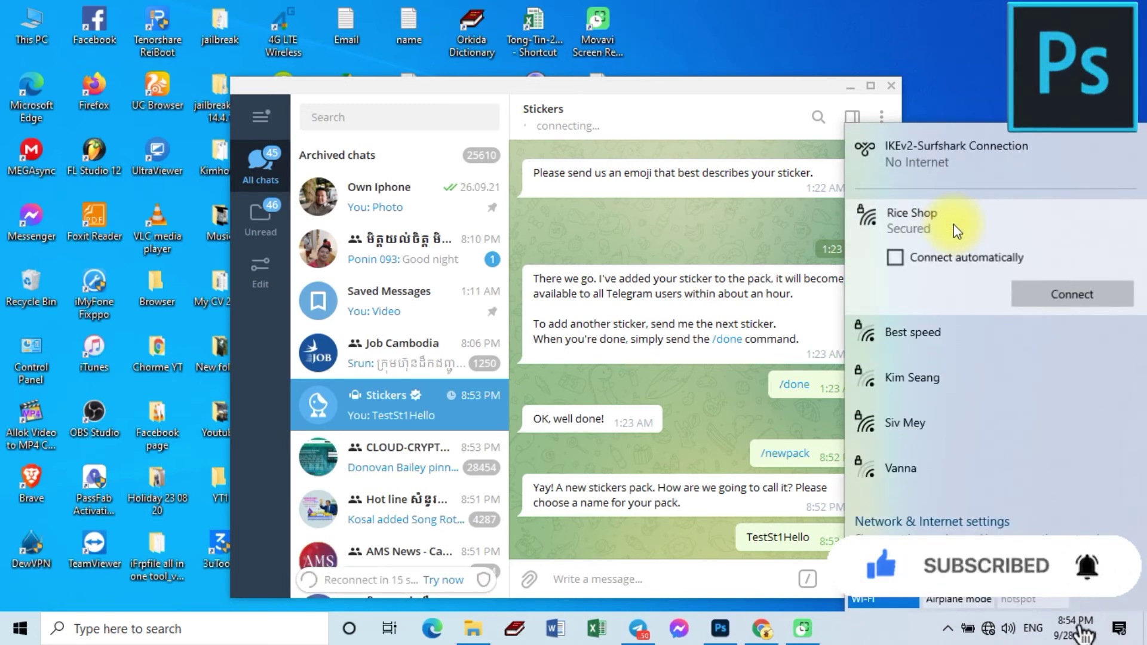
pyautogui.click(893, 258)
pyautogui.click(1056, 294)
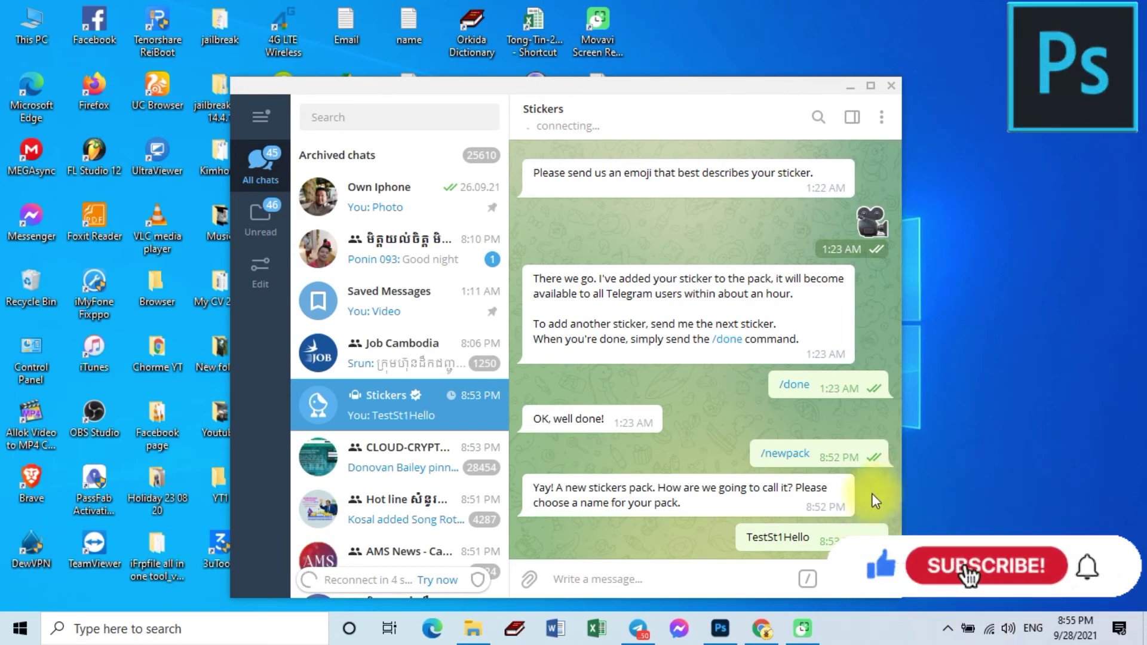
# - Attach the Test Sticker Telegram PNG to the Stickers bot chat with image compression turned off
pyautogui.scroll(5, 834, 492)
pyautogui.scroll(-5, 837, 487)
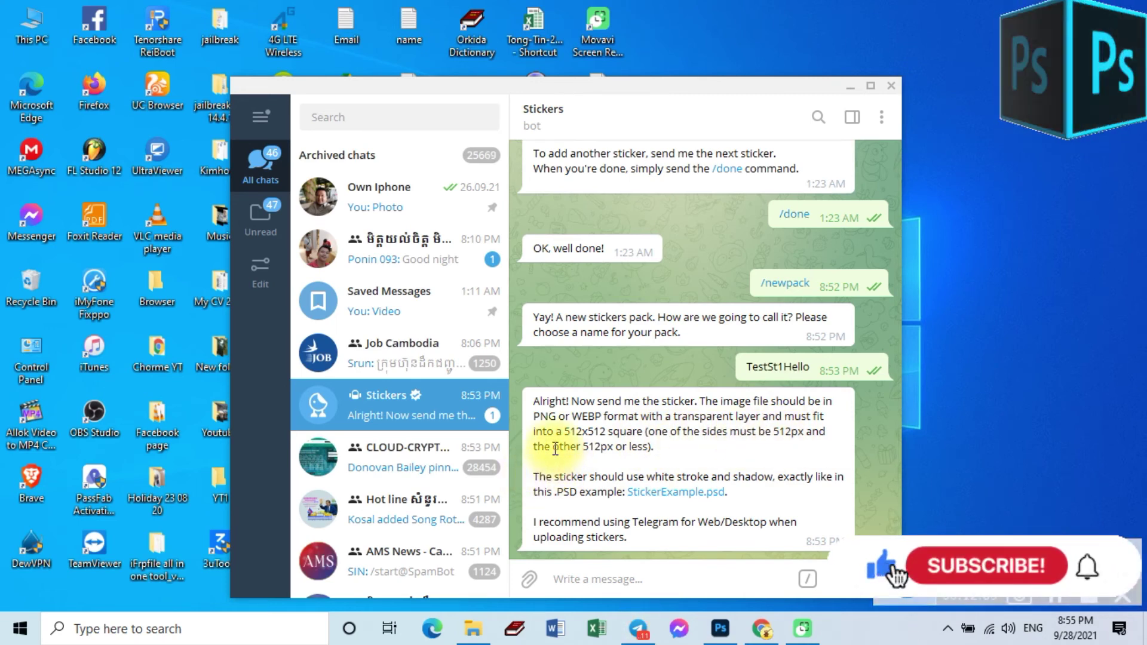
pyautogui.click(653, 621)
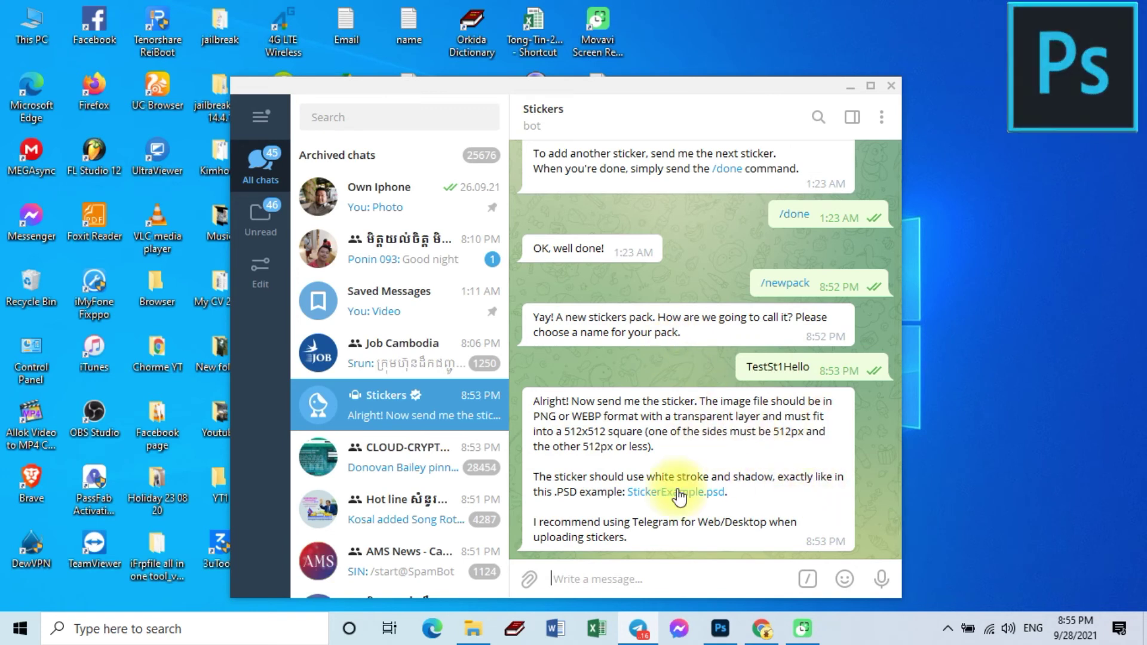
pyautogui.click(529, 581)
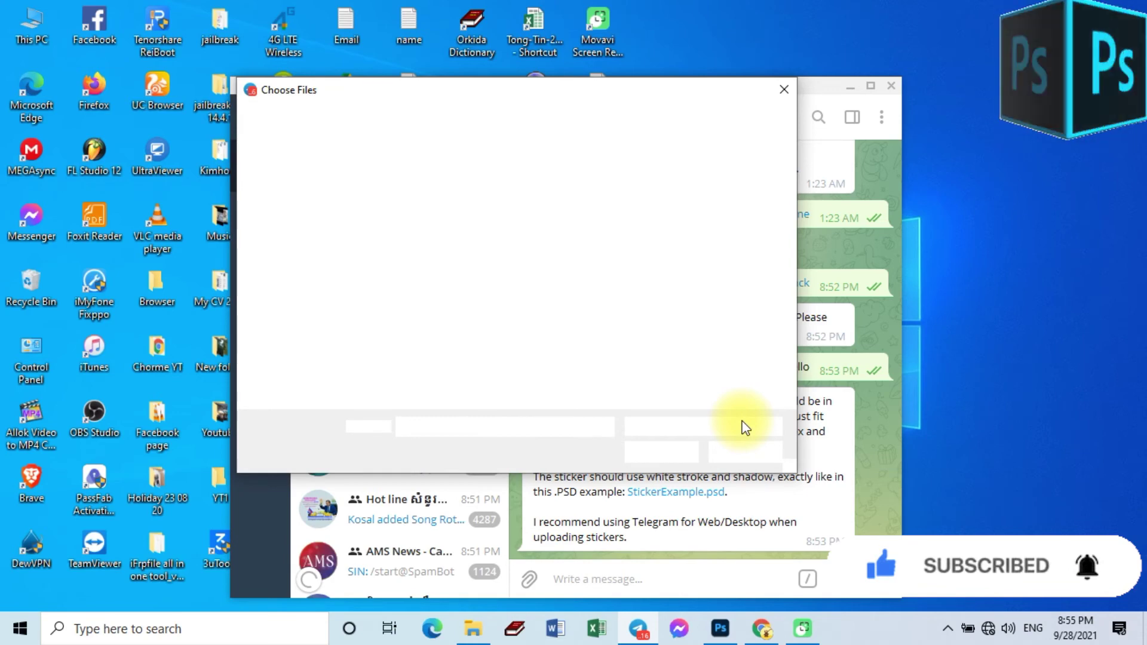
pyautogui.click(663, 452)
pyautogui.click(446, 434)
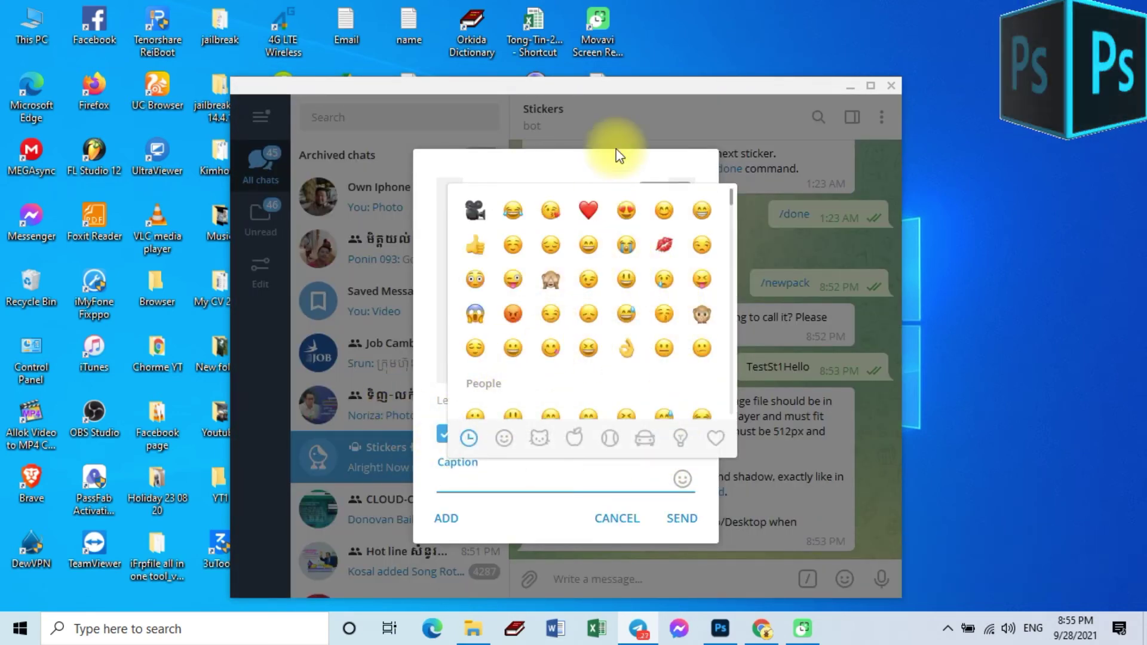
pyautogui.click(445, 433)
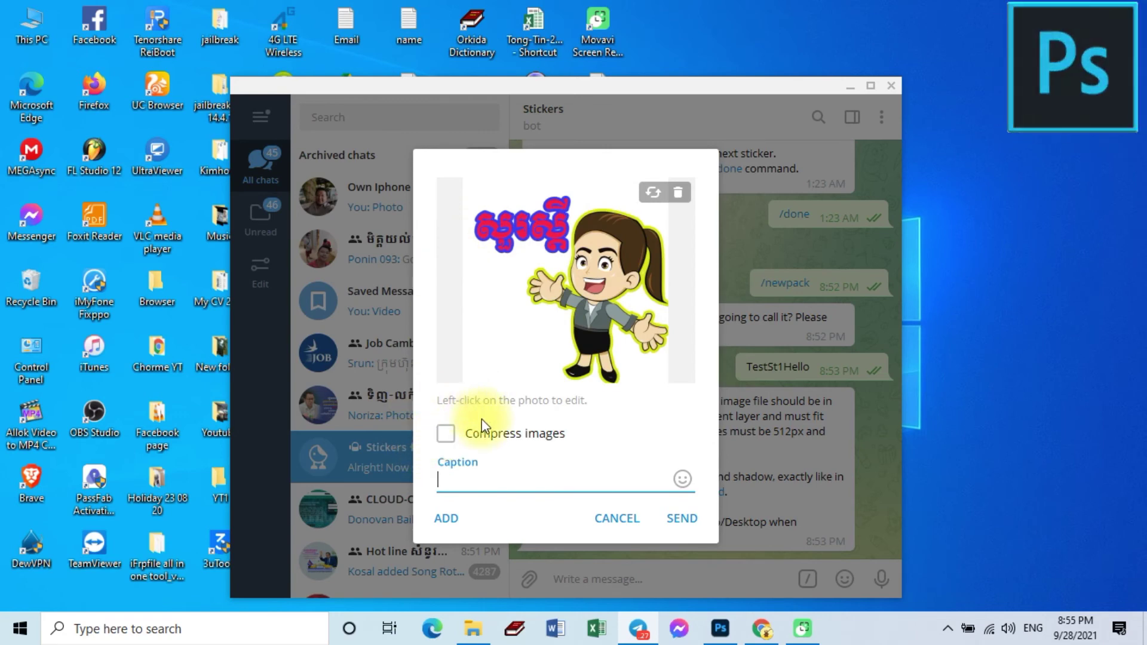